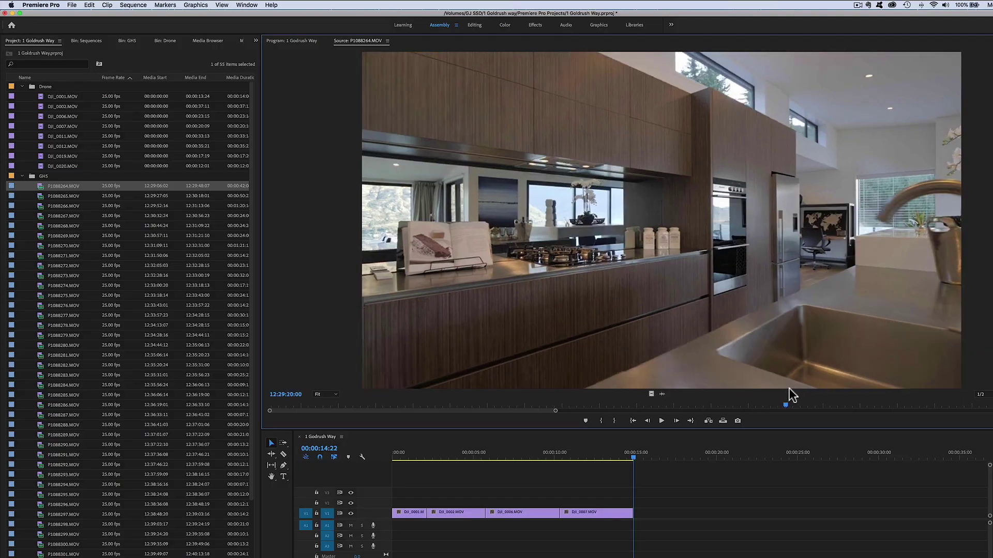
Step: Preview the kitchen clip P1088264.MOV and add it to V1 after DJI_0007
{"action": "key", "text": "l"}
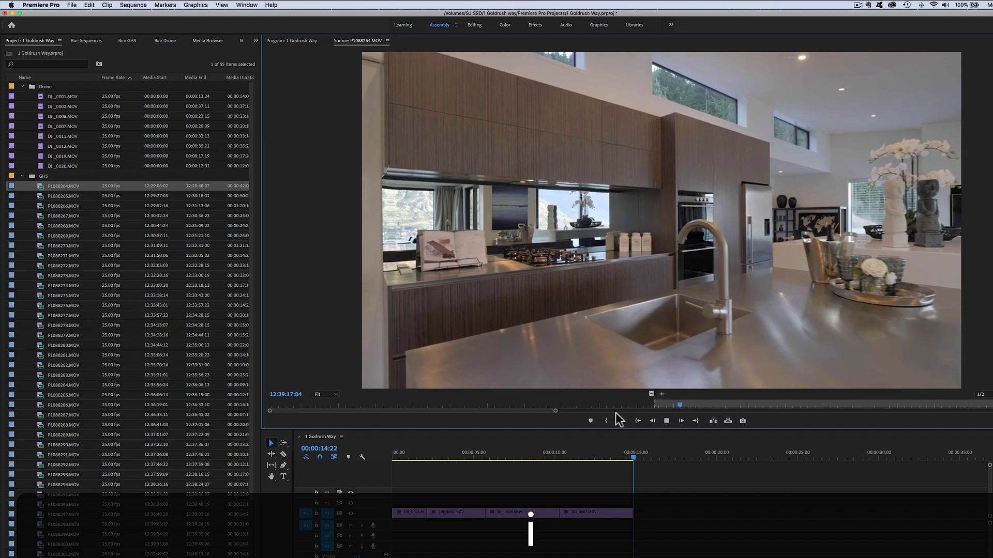
{"action": "key", "text": "k"}
{"action": "key", "text": "."}
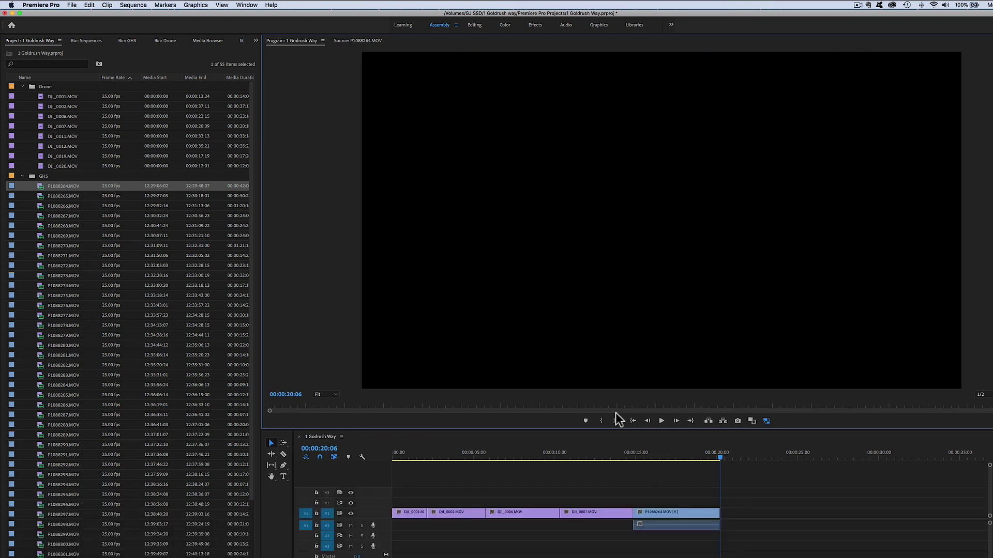
Step: Review the kitchen clip on the timeline, playing from about 13 seconds
{"action": "left_click_drag", "start_coordinate": [574, 458], "coordinate": [583, 455]}
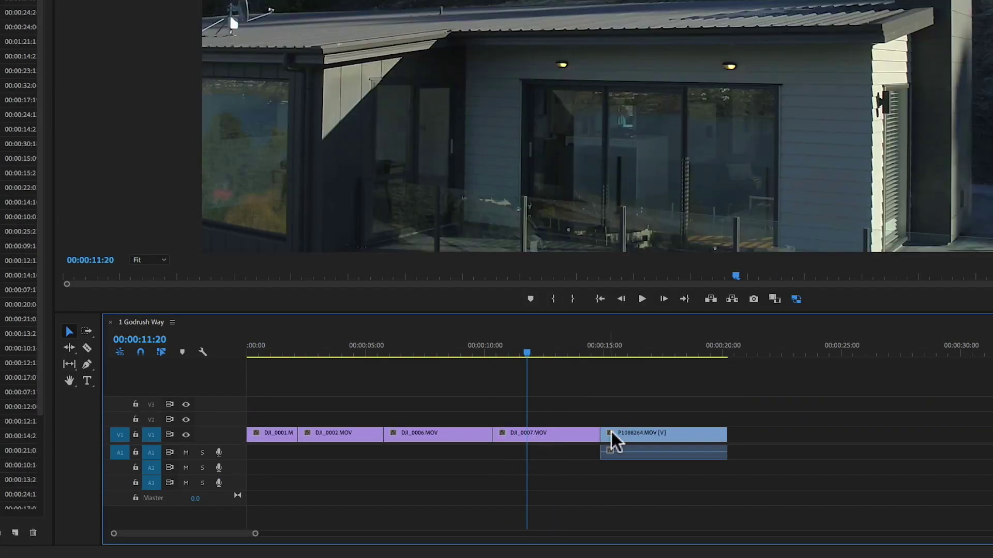
{"action": "left_click_drag", "start_coordinate": [595, 355], "coordinate": [622, 354]}
{"action": "left_click", "coordinate": [647, 434]}
{"action": "left_click", "coordinate": [576, 356]}
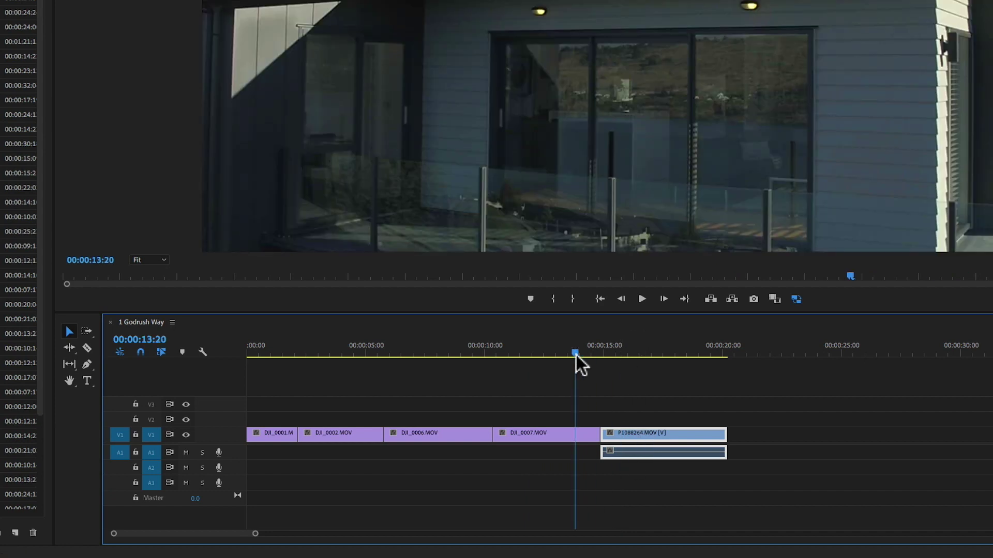
{"action": "key", "text": "l"}
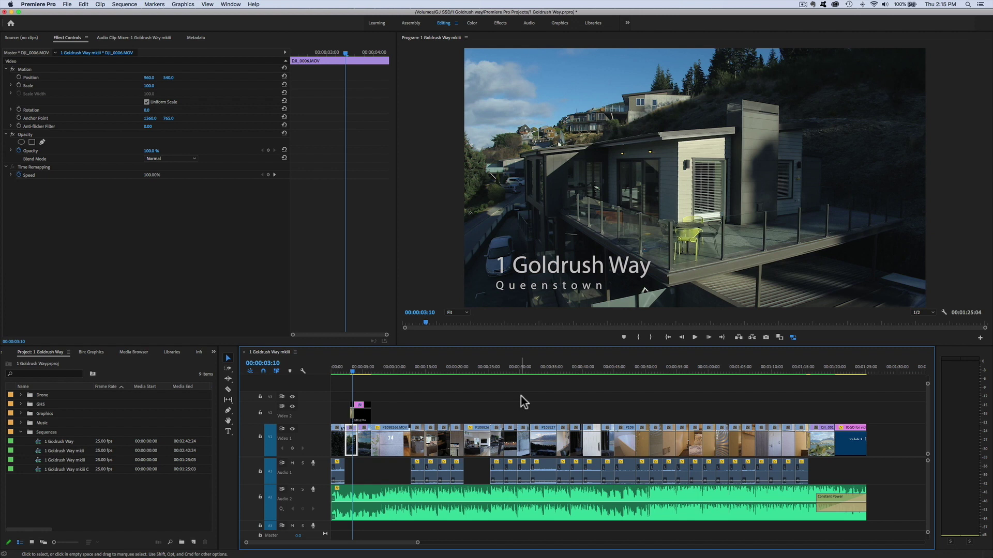
{"action": "key", "text": "super+Tab"}
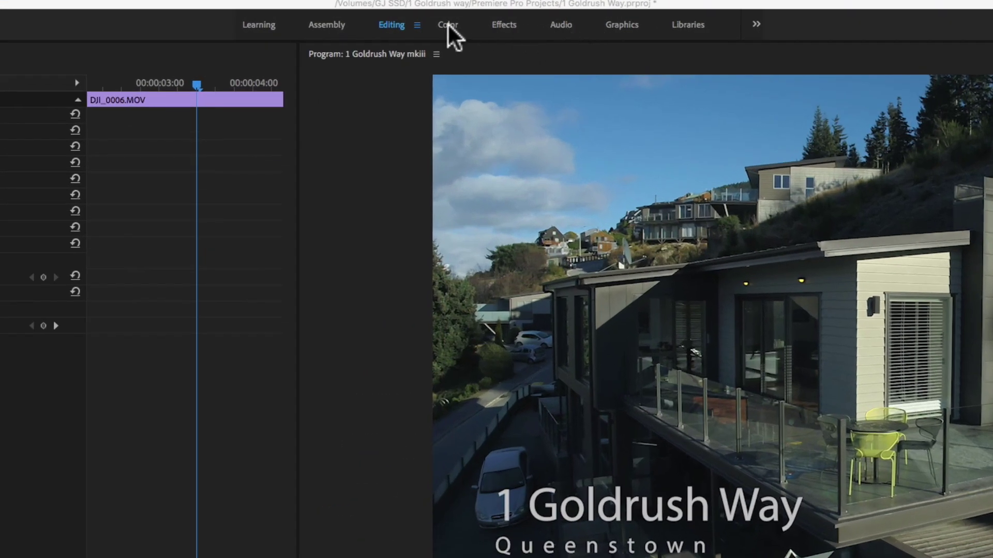
Step: Switch to the Color workspace and park the playhead at 00:00:00:21 on the opening house clip
{"action": "left_click", "coordinate": [446, 23]}
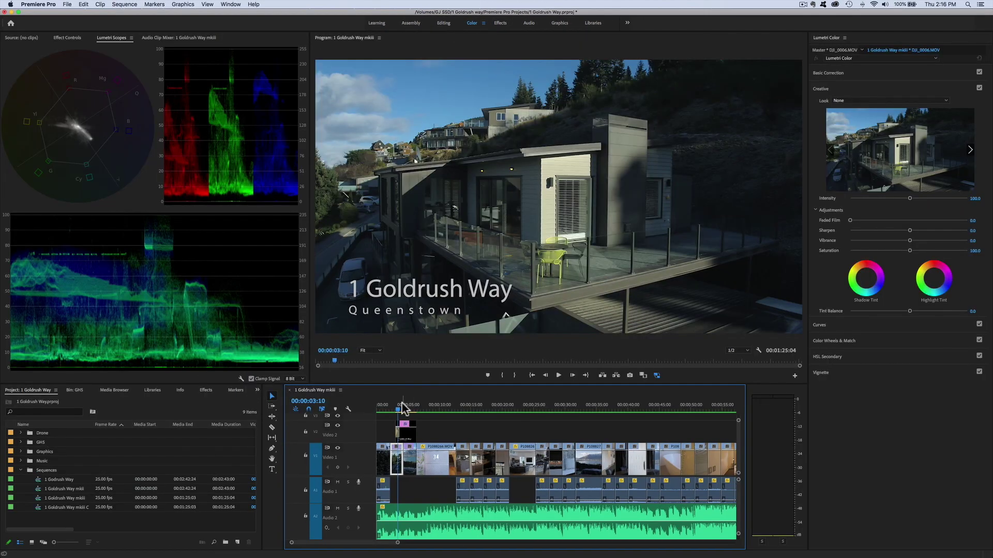
{"action": "left_click_drag", "start_coordinate": [401, 410], "coordinate": [383, 409]}
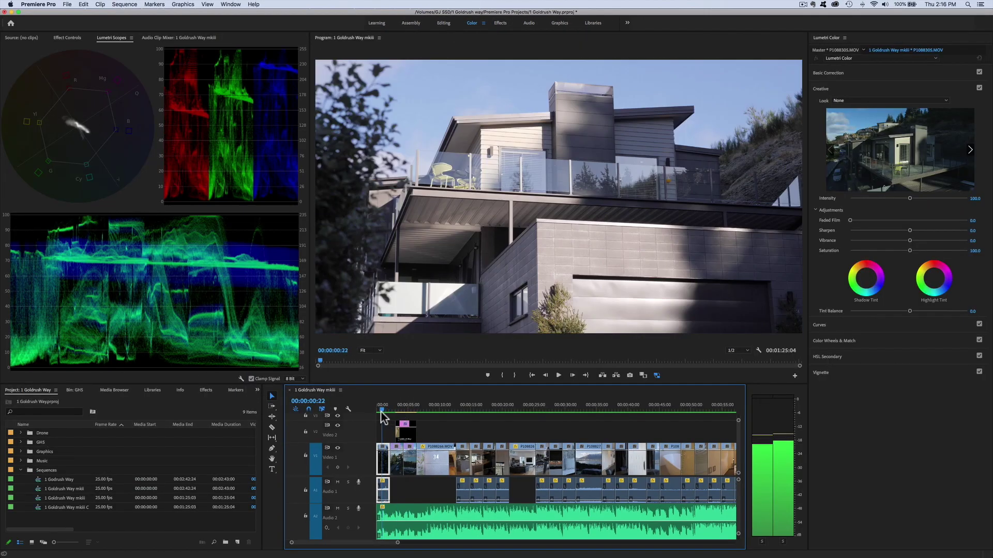
{"action": "key", "text": "="}
{"action": "key", "text": "="}
{"action": "key", "text": "="}
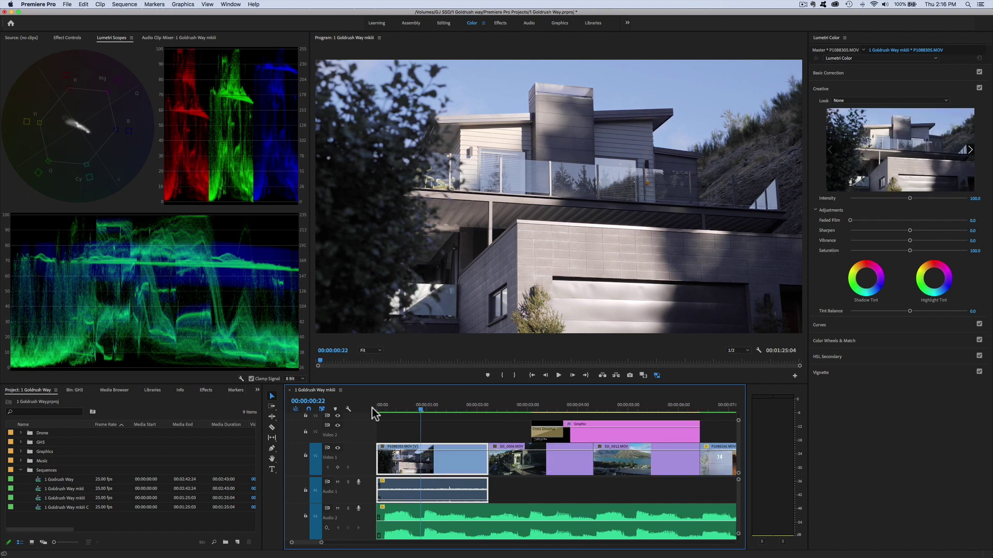
{"action": "left_click", "coordinate": [418, 409]}
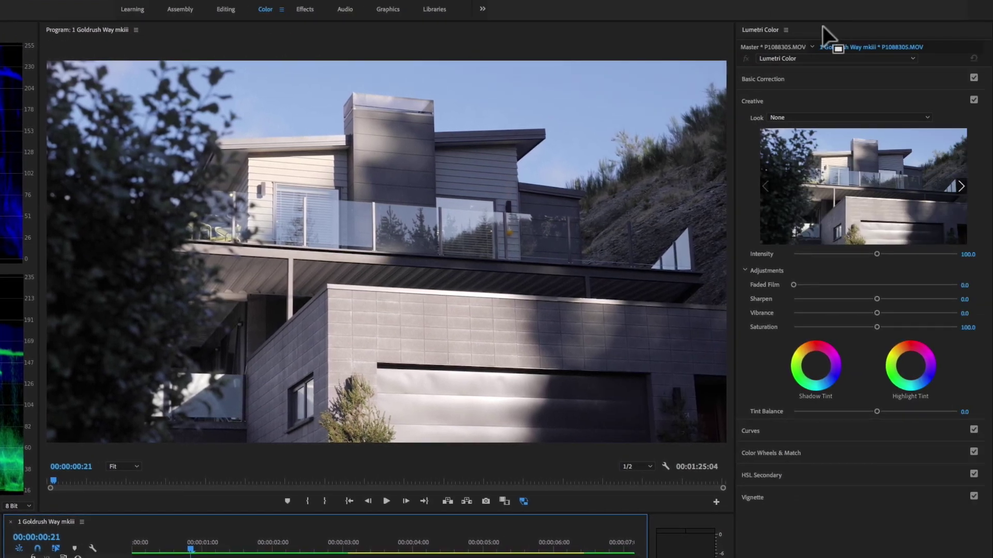
Step: Leave Lumetri Color's Basic Correction section expanded instead of the Creative section
{"action": "left_click", "coordinate": [785, 30]}
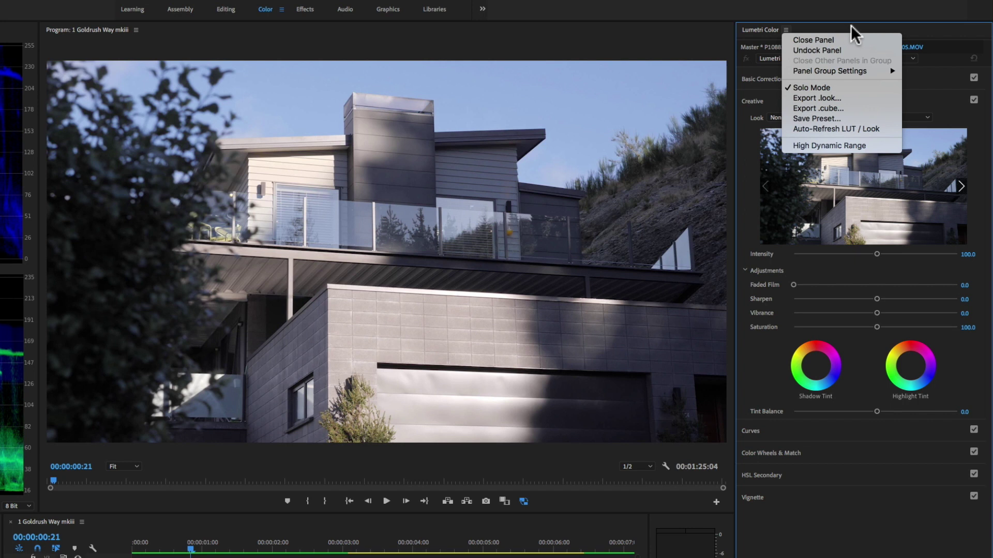
{"action": "left_click_drag", "start_coordinate": [889, 28], "coordinate": [815, 94]}
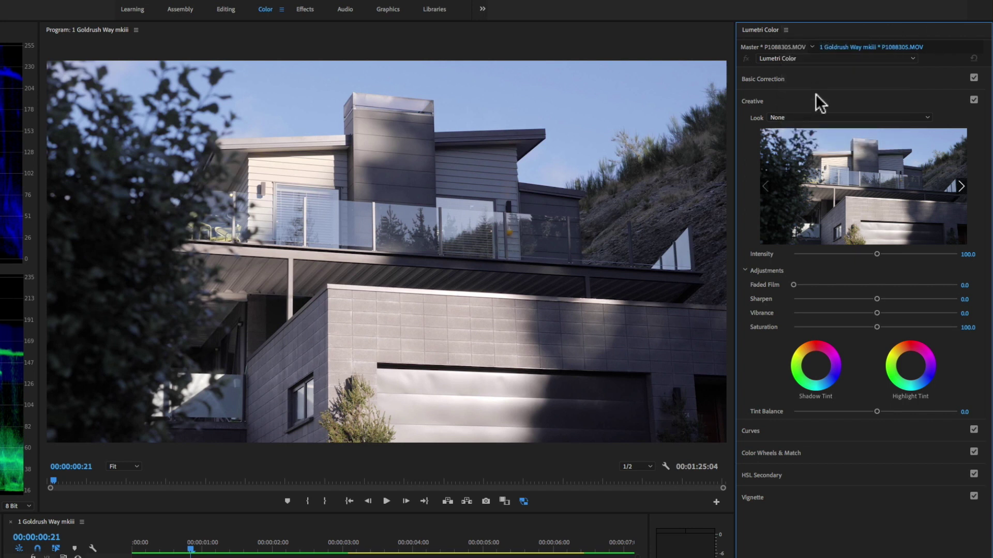
{"action": "left_click", "coordinate": [912, 78]}
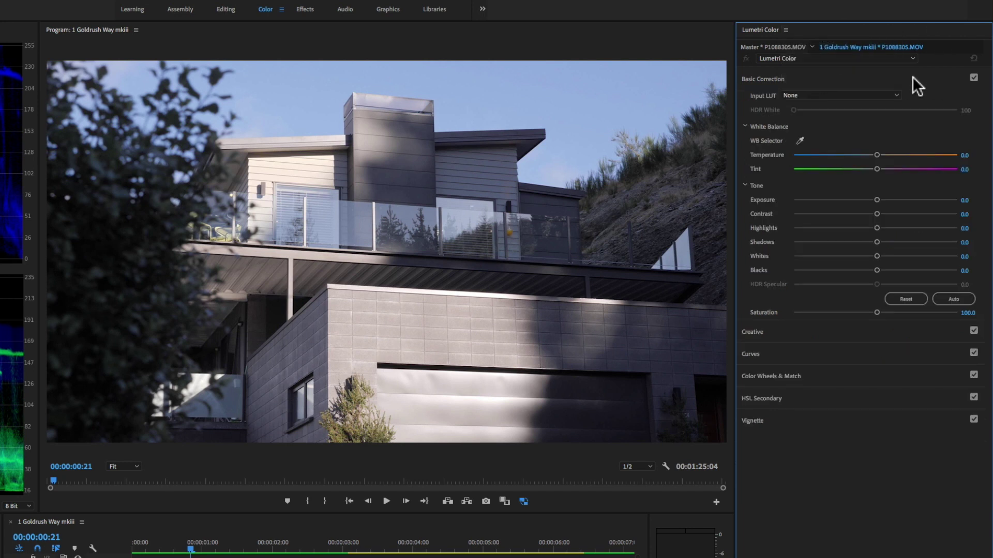
{"action": "left_click", "coordinate": [773, 74]}
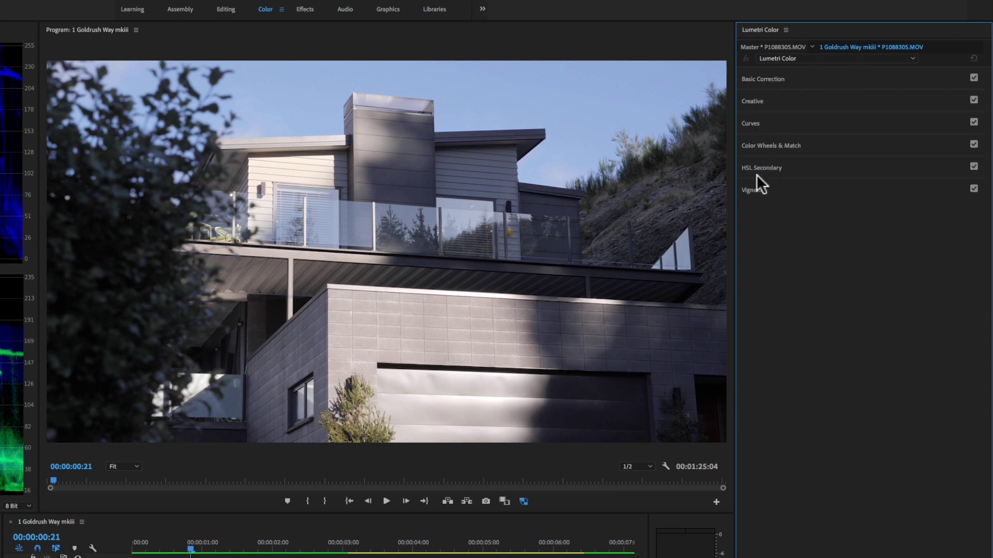
{"action": "left_click", "coordinate": [775, 78]}
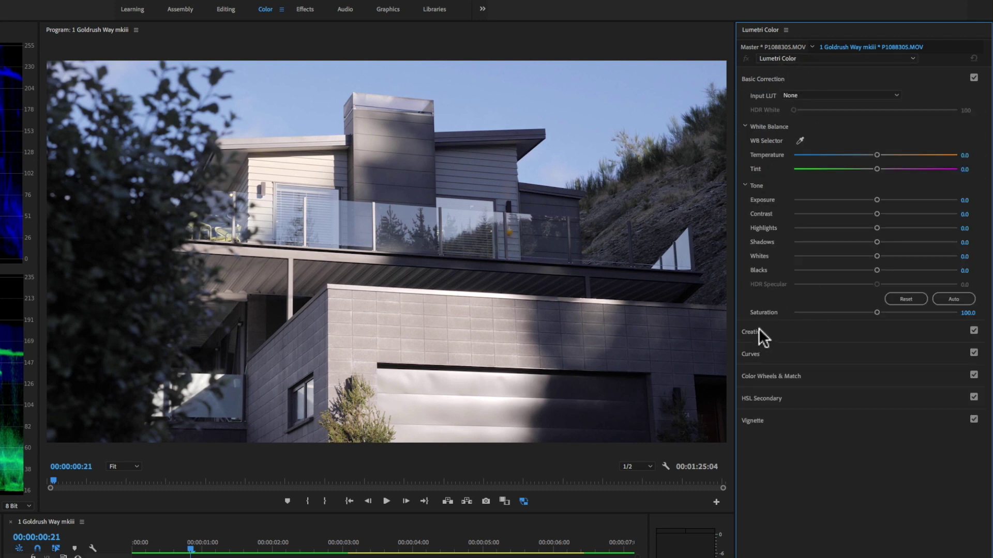
{"action": "left_click", "coordinate": [789, 78]}
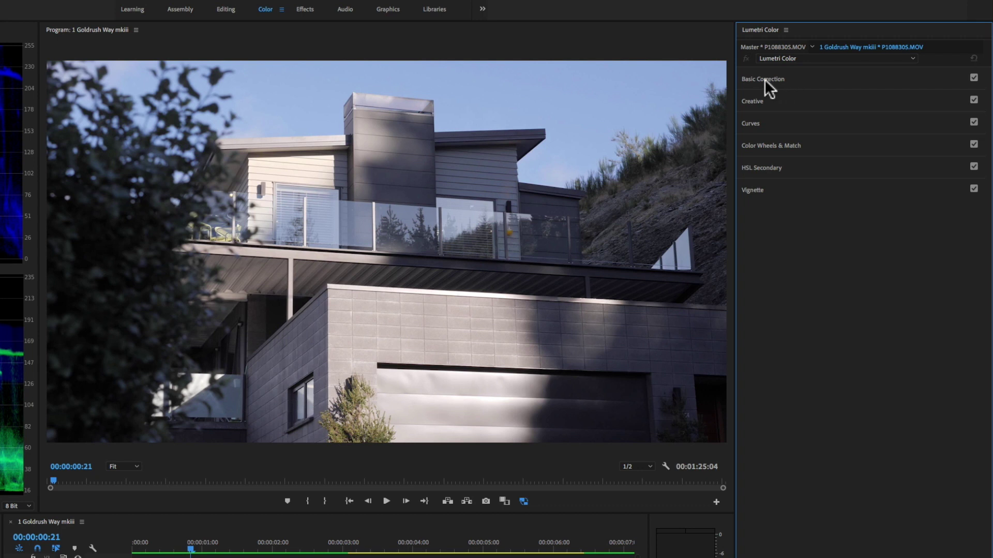
{"action": "left_click", "coordinate": [764, 79]}
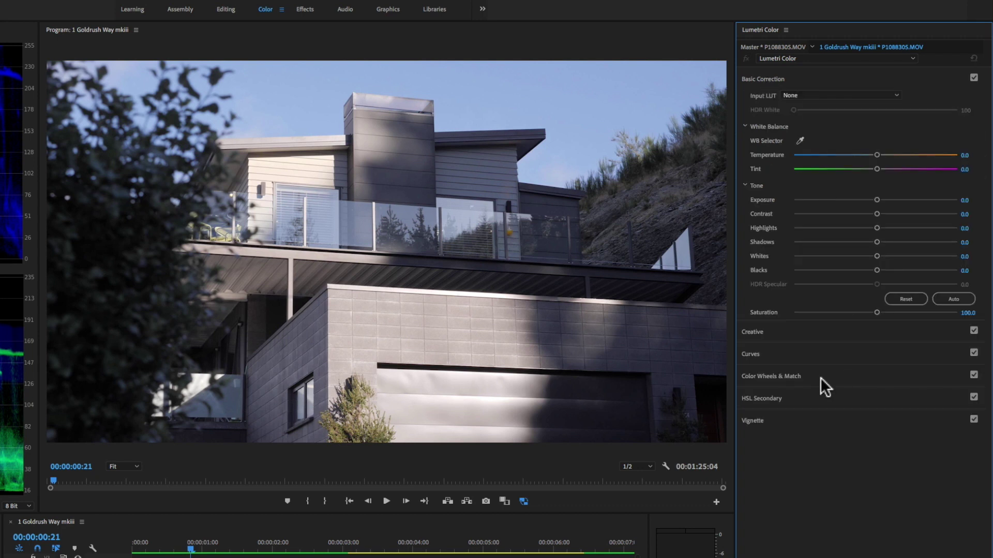
{"action": "left_click", "coordinate": [758, 331]}
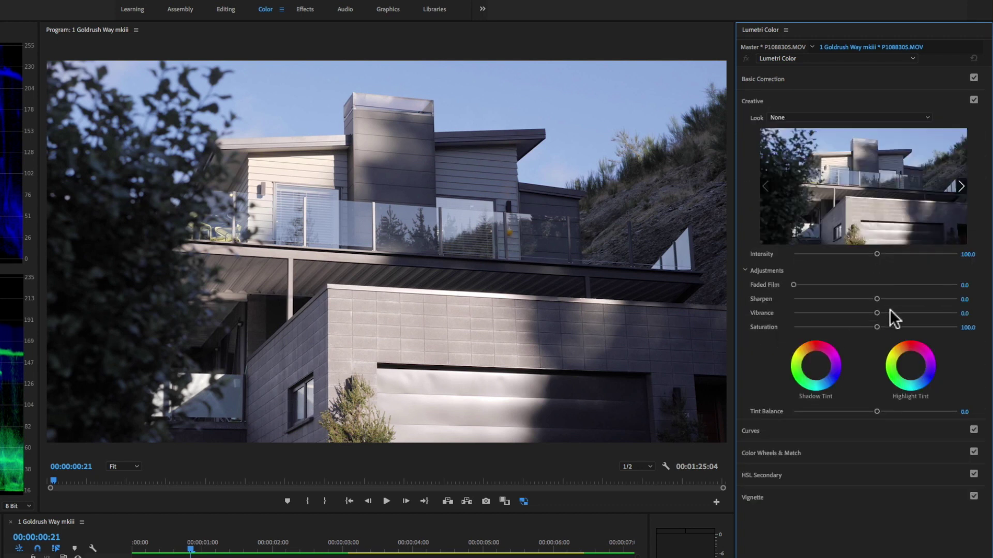
{"action": "left_click", "coordinate": [762, 77]}
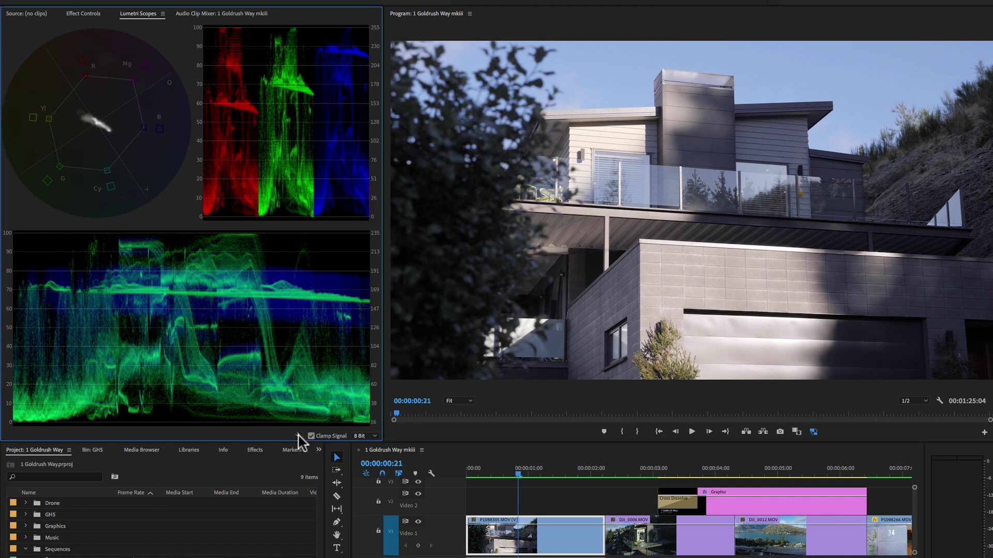
Step: Turn off Vectorscope YUV and Parade (RGB) in Lumetri Scopes, leaving only the waveform
{"action": "left_click", "coordinate": [328, 489]}
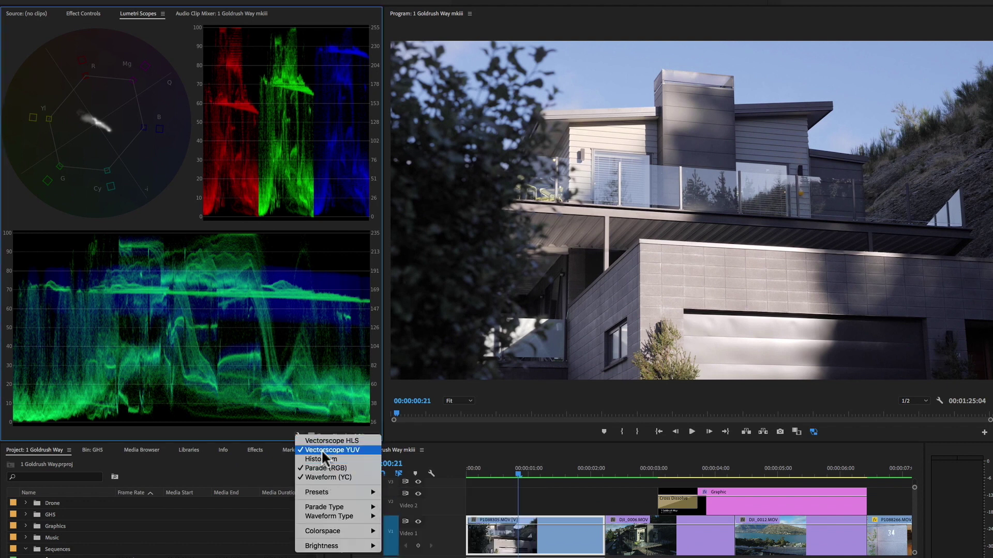
{"action": "left_click", "coordinate": [321, 450]}
{"action": "left_click", "coordinate": [299, 436]}
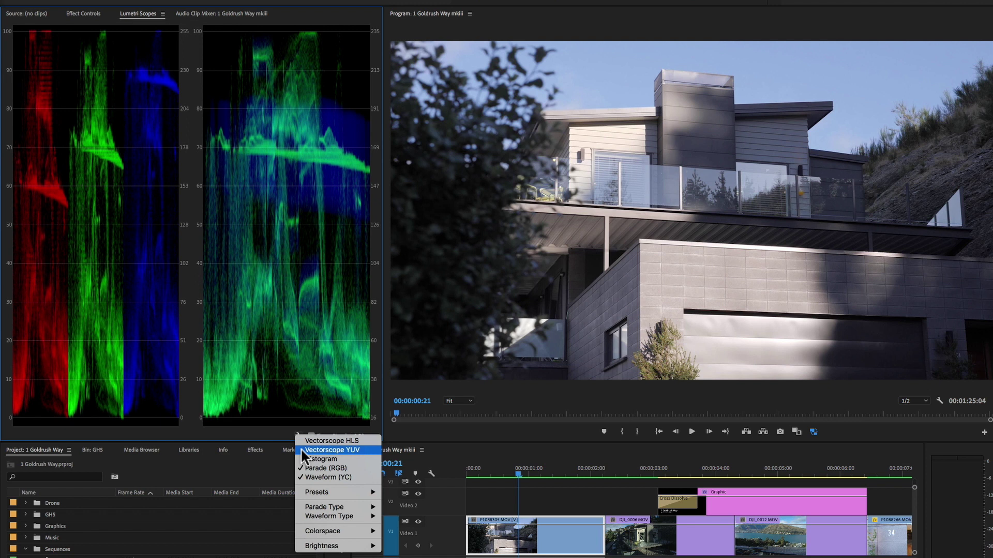
{"action": "left_click", "coordinate": [304, 469]}
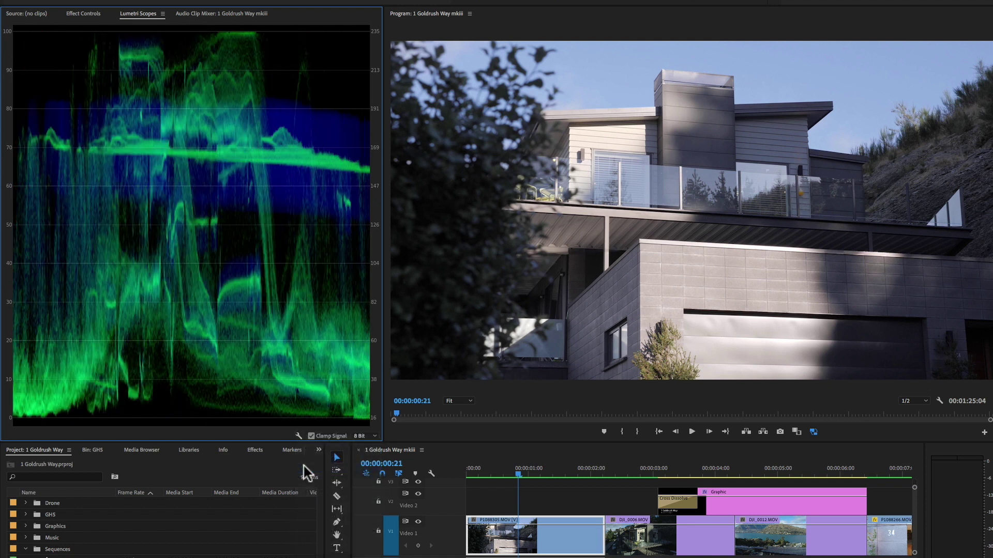
{"action": "left_click", "coordinate": [298, 435]}
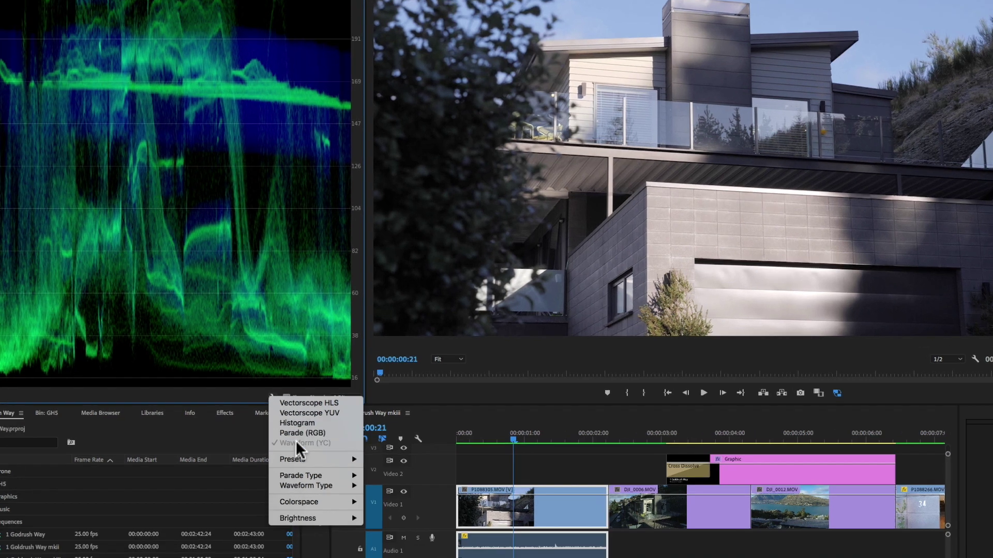
{"action": "mouse_move", "coordinate": [316, 491]}
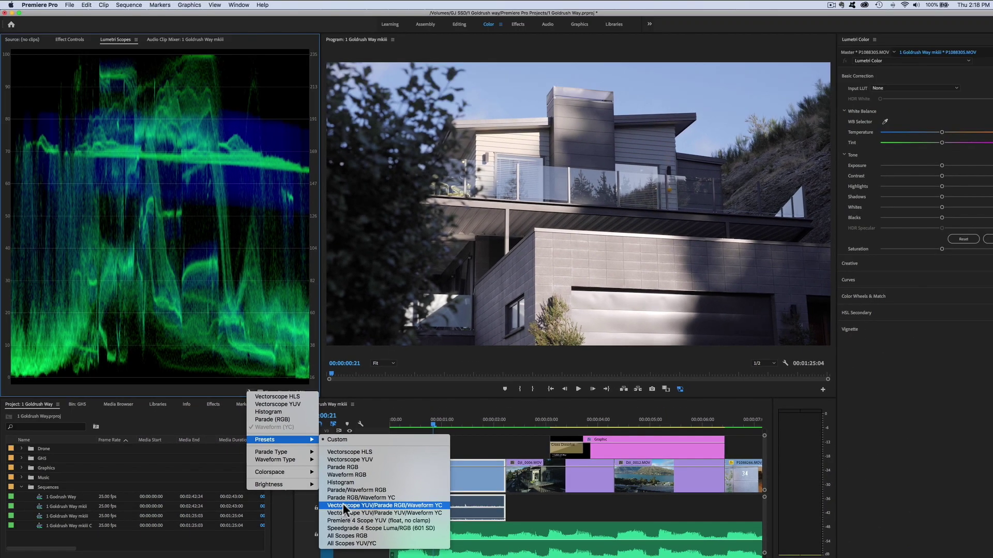
Step: Apply the Vectorscope YUV/Parade RGB/Waveform YC scopes preset
{"action": "left_click", "coordinate": [340, 507]}
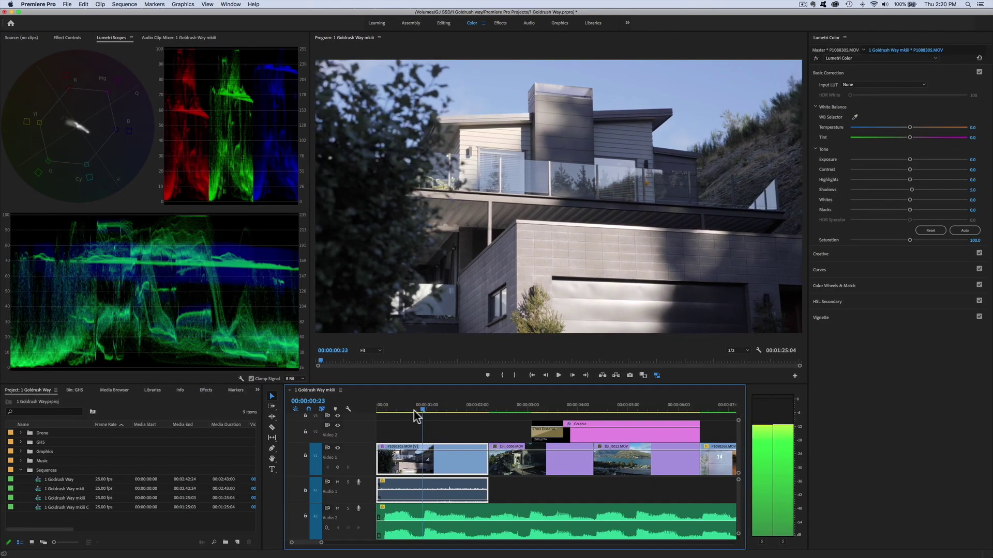
Step: At 00:00:01:06, set the house clip's Temperature to 4.3 and Tint to -5.0
{"action": "left_click_drag", "start_coordinate": [653, 557], "coordinate": [684, 557]}
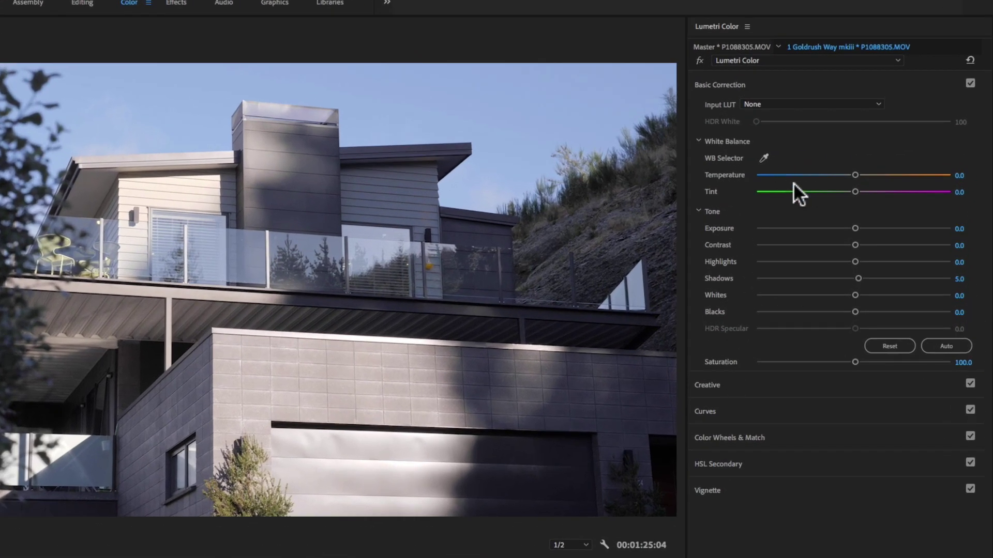
{"action": "mouse_move", "coordinate": [853, 173]}
{"action": "left_mouse_down"}
{"action": "mouse_move", "coordinate": [829, 175]}
{"action": "mouse_move", "coordinate": [871, 170]}
{"action": "left_mouse_up"}
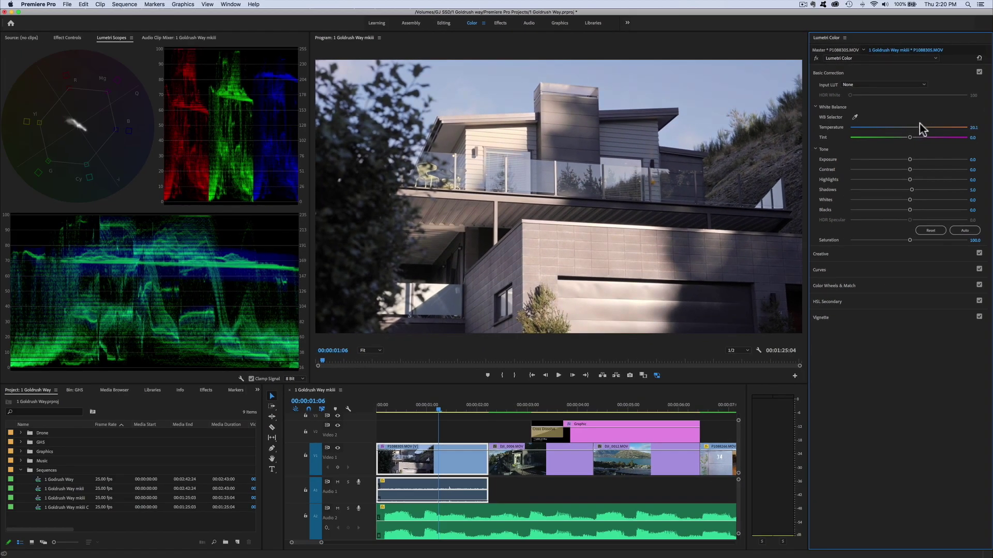
{"action": "mouse_move", "coordinate": [919, 123]}
{"action": "left_mouse_down"}
{"action": "mouse_move", "coordinate": [954, 112]}
{"action": "mouse_move", "coordinate": [910, 126]}
{"action": "left_mouse_up"}
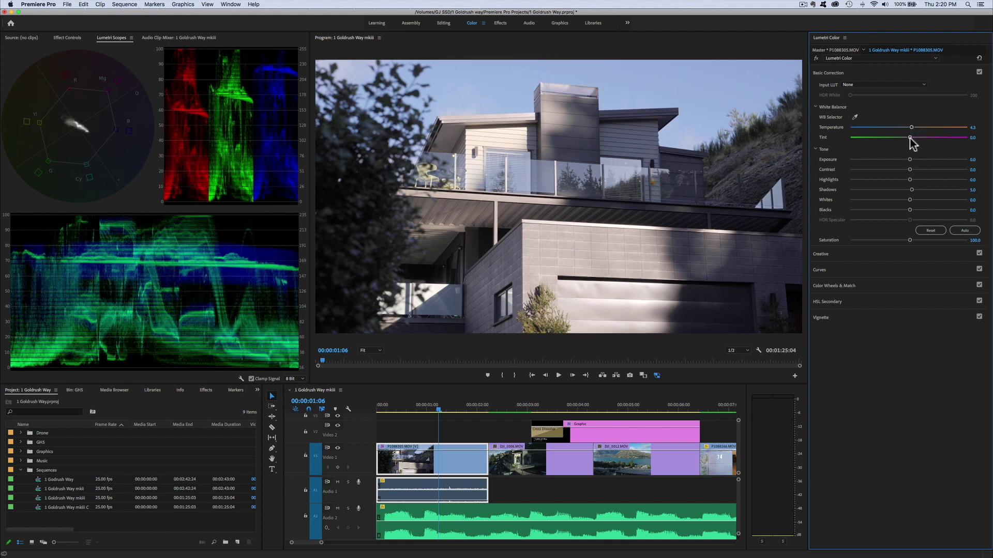
{"action": "left_click_drag", "start_coordinate": [909, 137], "coordinate": [906, 137]}
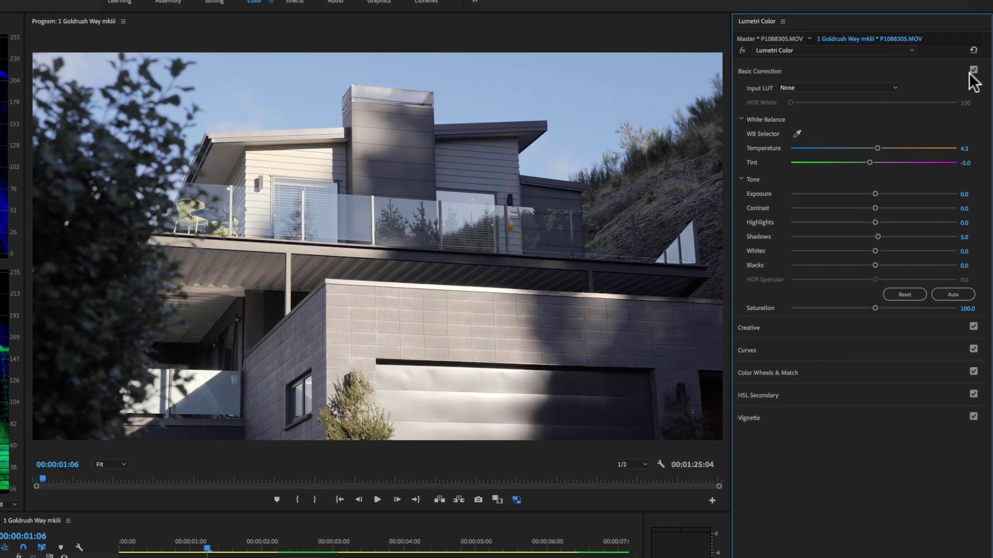
Step: Compare with Basic Correction off, try then reset Exposure to 0.0, and lift Blacks to 0.3
{"action": "left_click", "coordinate": [973, 71]}
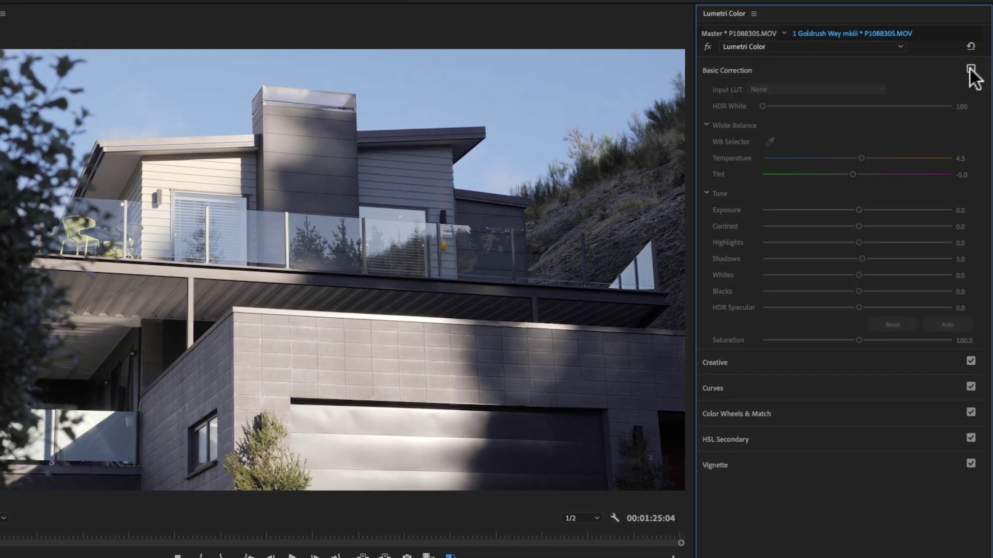
{"action": "left_click", "coordinate": [971, 70]}
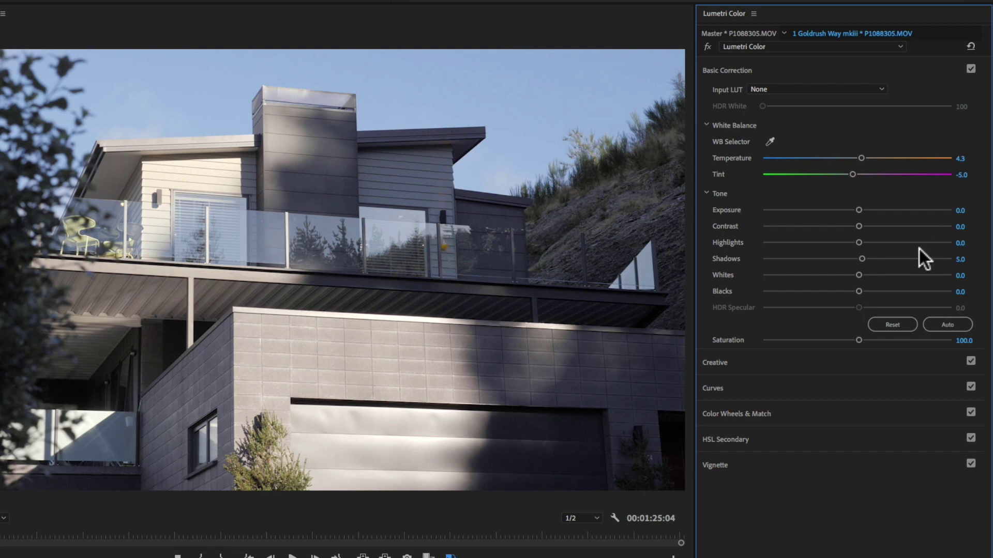
{"action": "left_click_drag", "start_coordinate": [857, 208], "coordinate": [859, 208]}
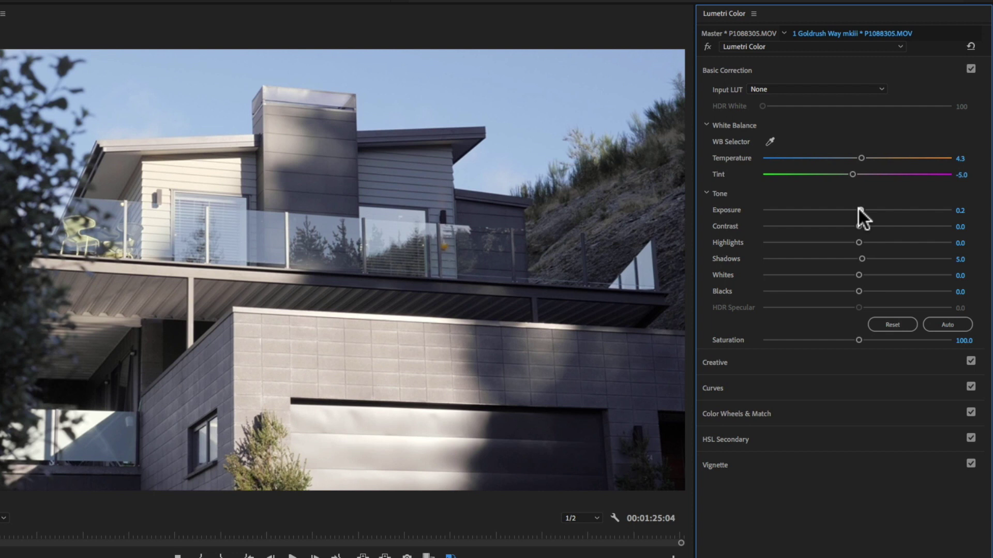
{"action": "left_click_drag", "start_coordinate": [861, 206], "coordinate": [870, 207]}
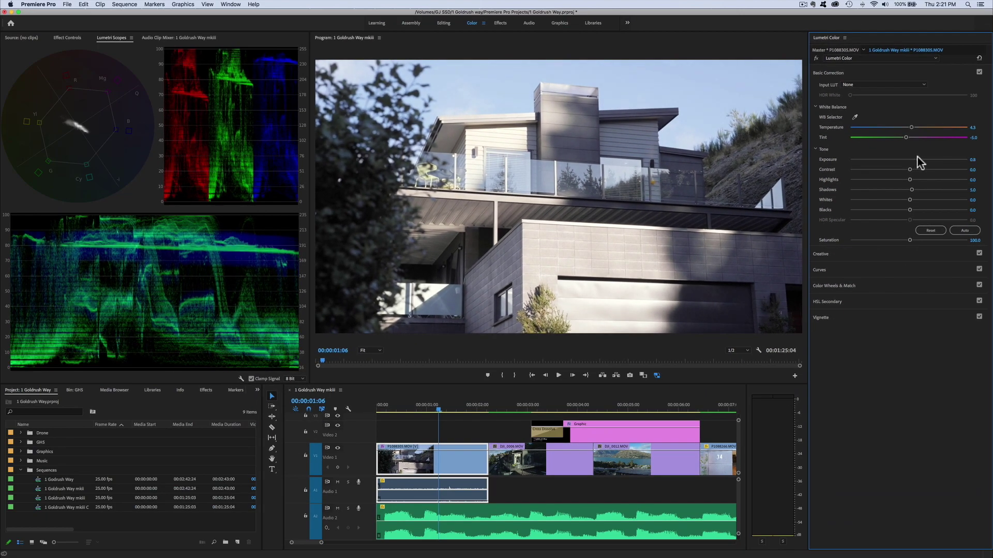
{"action": "left_click_drag", "start_coordinate": [917, 157], "coordinate": [921, 158]}
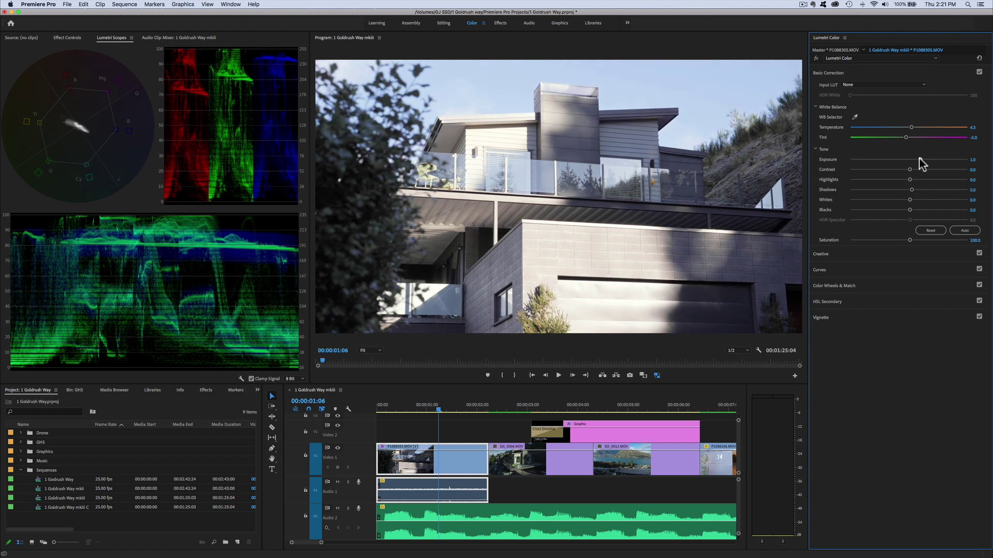
{"action": "left_click_drag", "start_coordinate": [919, 159], "coordinate": [906, 208]}
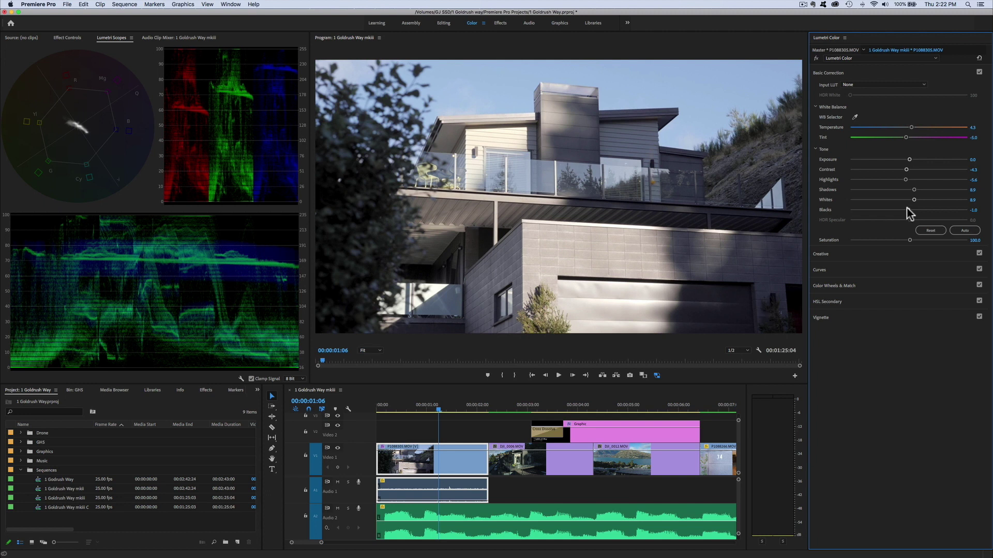
{"action": "left_click_drag", "start_coordinate": [907, 209], "coordinate": [908, 208]}
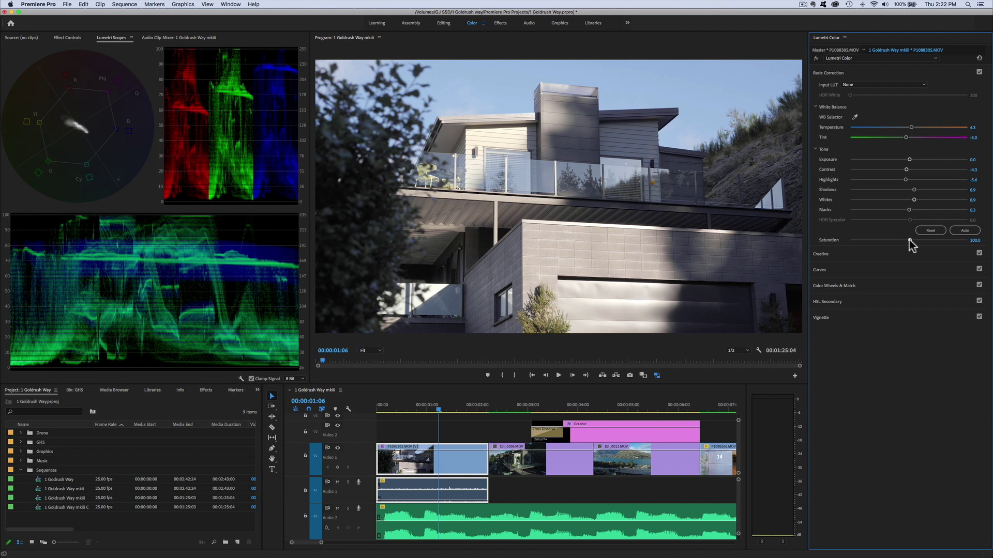
Step: Raise Saturation to 115.5, toggling Basic Correction off and on to compare
{"action": "left_click_drag", "start_coordinate": [910, 240], "coordinate": [913, 238]}
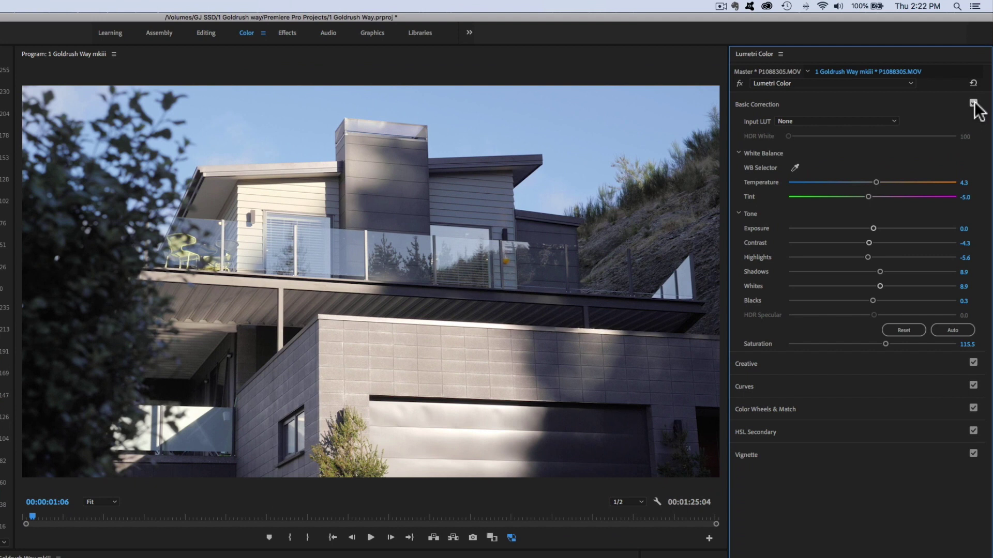
{"action": "left_click", "coordinate": [973, 103]}
{"action": "left_click", "coordinate": [973, 103]}
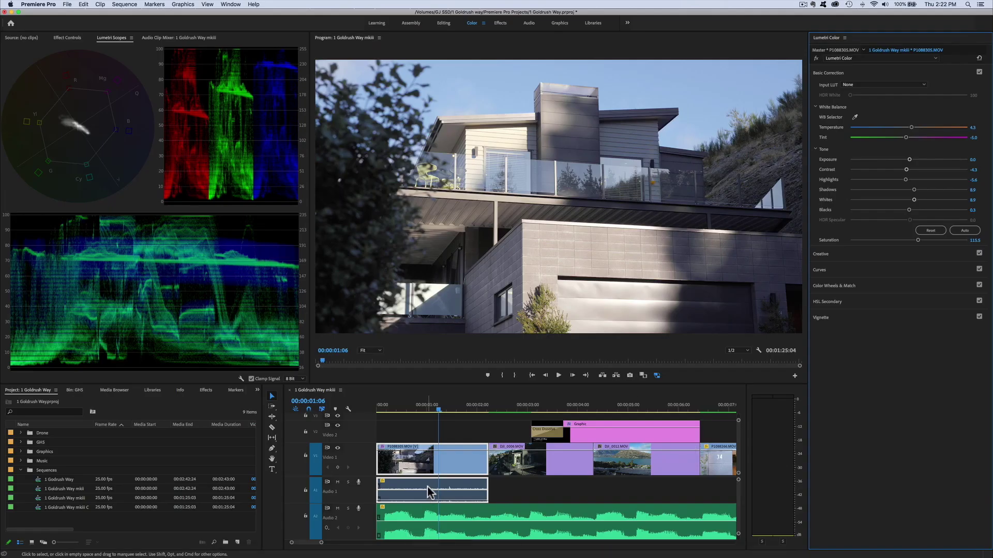
Step: Scrub past the house clip and select DJI_0006.MOV on Video 1 for grading
{"action": "mouse_move", "coordinate": [438, 413]}
{"action": "left_mouse_down"}
{"action": "mouse_move", "coordinate": [423, 411]}
{"action": "mouse_move", "coordinate": [447, 414]}
{"action": "left_mouse_up"}
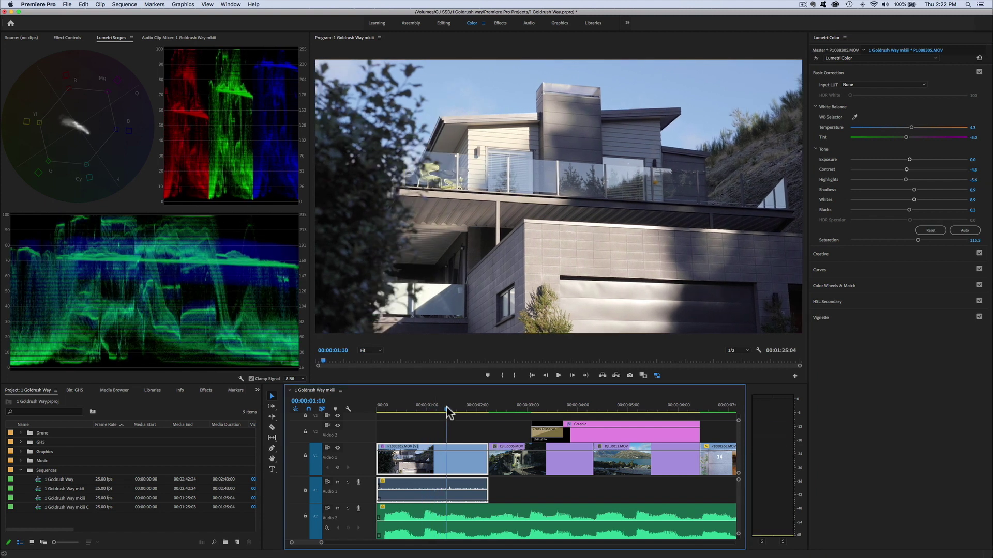
{"action": "left_click_drag", "start_coordinate": [448, 413], "coordinate": [471, 427]}
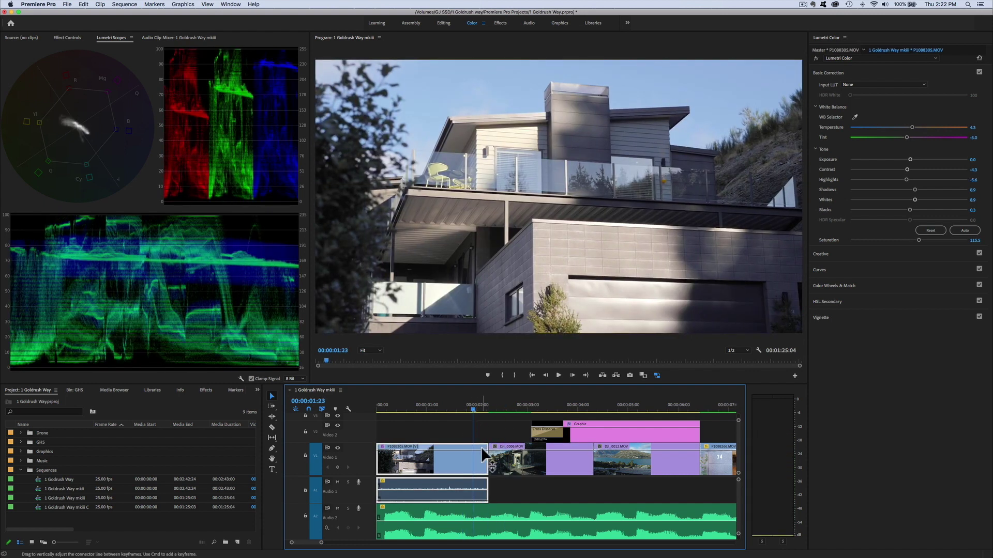
{"action": "mouse_move", "coordinate": [481, 447]}
{"action": "left_click_drag", "start_coordinate": [473, 408], "coordinate": [505, 412]}
{"action": "left_click", "coordinate": [511, 412]}
{"action": "left_click", "coordinate": [510, 465]}
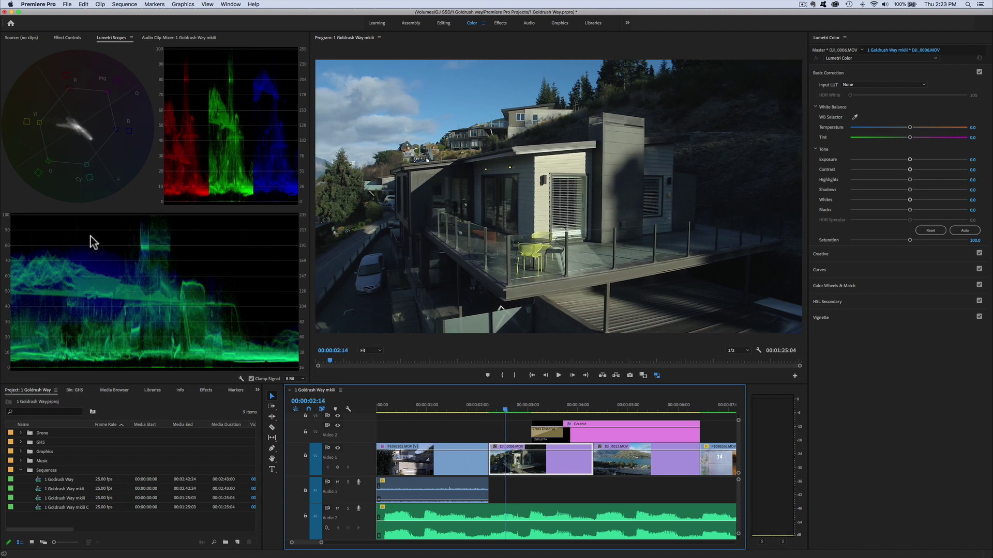
Step: Set DJI_0006's Exposure to 0.9, Shadows 20.8, Temperature 7.6 and Contrast 6.9
{"action": "left_click", "coordinate": [200, 261]}
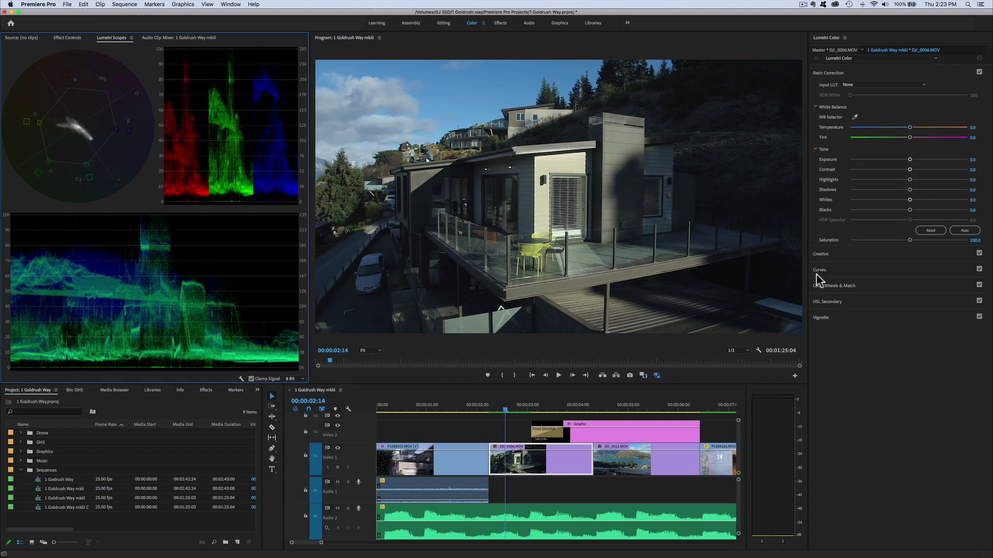
{"action": "left_click_drag", "start_coordinate": [909, 159], "coordinate": [917, 156]}
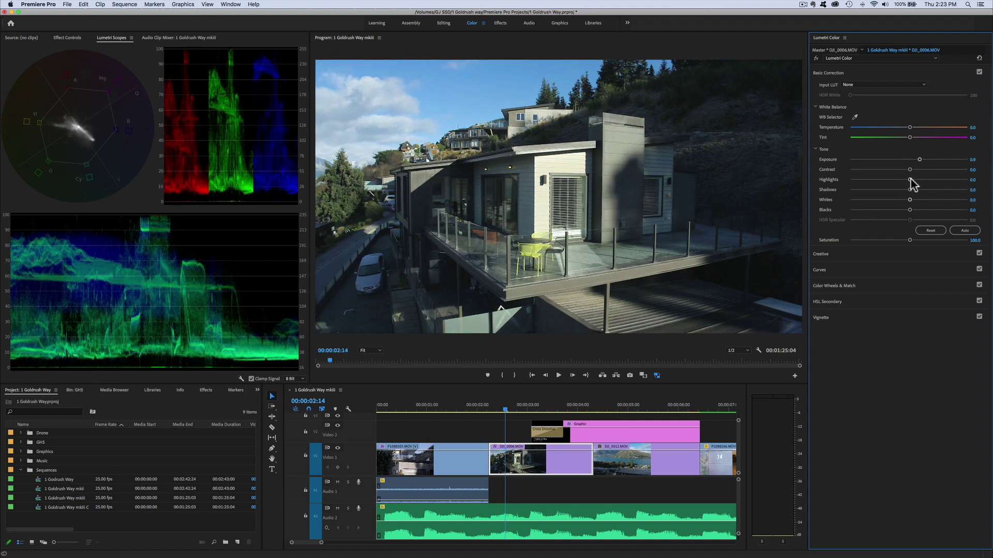
{"action": "left_click_drag", "start_coordinate": [910, 190], "coordinate": [919, 185]}
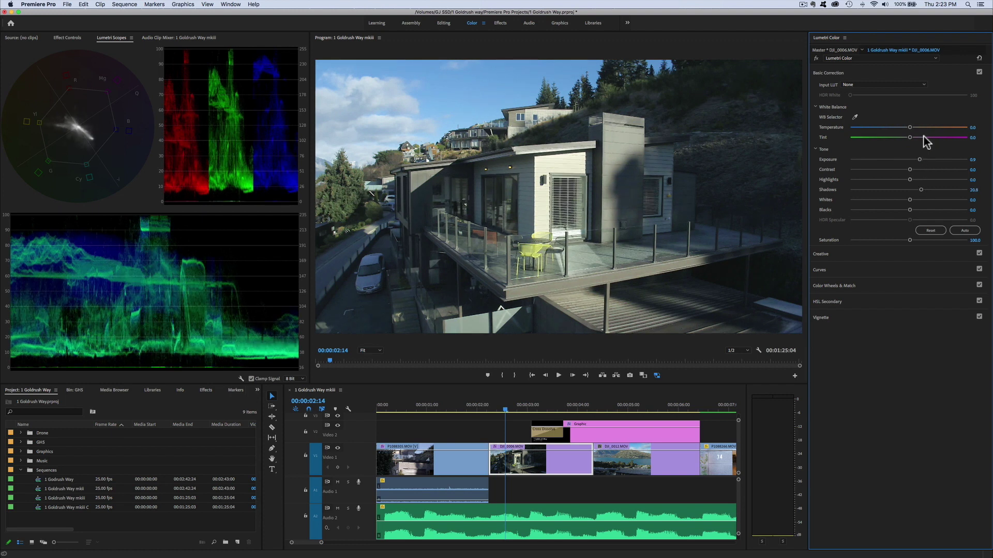
{"action": "left_click_drag", "start_coordinate": [910, 127], "coordinate": [911, 129]}
{"action": "left_click_drag", "start_coordinate": [908, 169], "coordinate": [911, 165]}
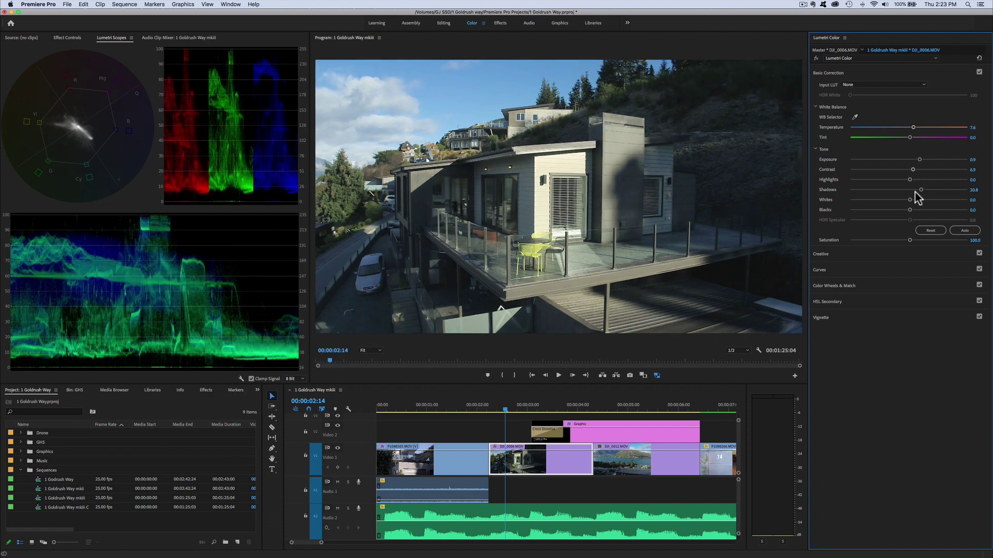
Step: Raise Whites, pull Blacks near zero, set Saturation to 108.9, then compare
{"action": "mouse_move", "coordinate": [910, 200]}
{"action": "left_mouse_down"}
{"action": "mouse_move", "coordinate": [904, 179]}
{"action": "mouse_move", "coordinate": [908, 210]}
{"action": "mouse_move", "coordinate": [926, 203]}
{"action": "left_mouse_up"}
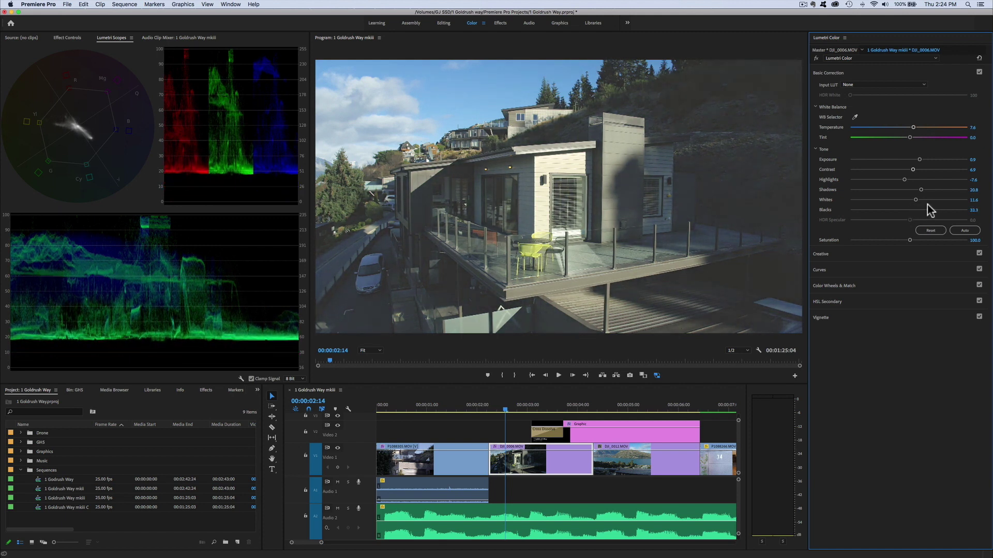
{"action": "left_click_drag", "start_coordinate": [926, 204], "coordinate": [907, 206]}
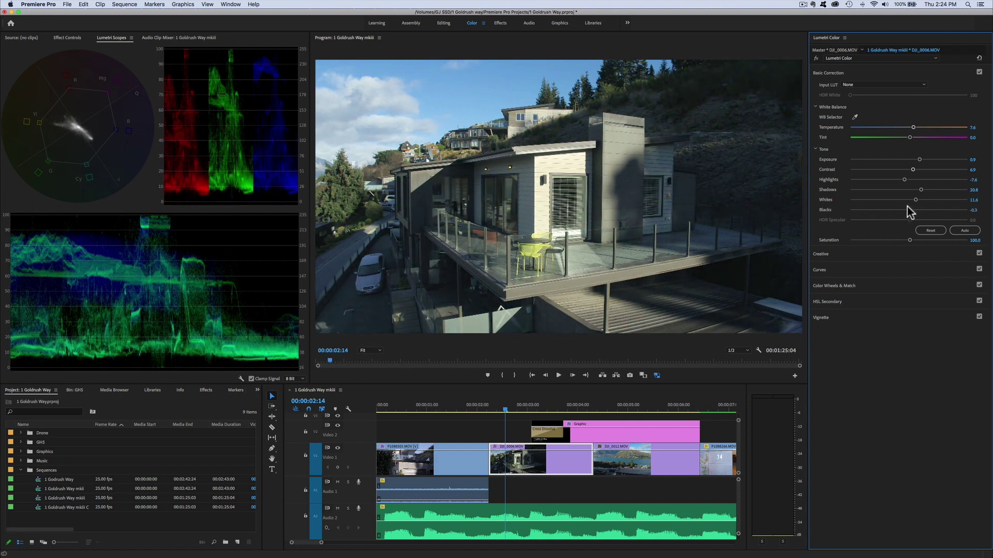
{"action": "left_click_drag", "start_coordinate": [907, 240], "coordinate": [910, 239]}
{"action": "left_click_drag", "start_coordinate": [912, 238], "coordinate": [912, 240]}
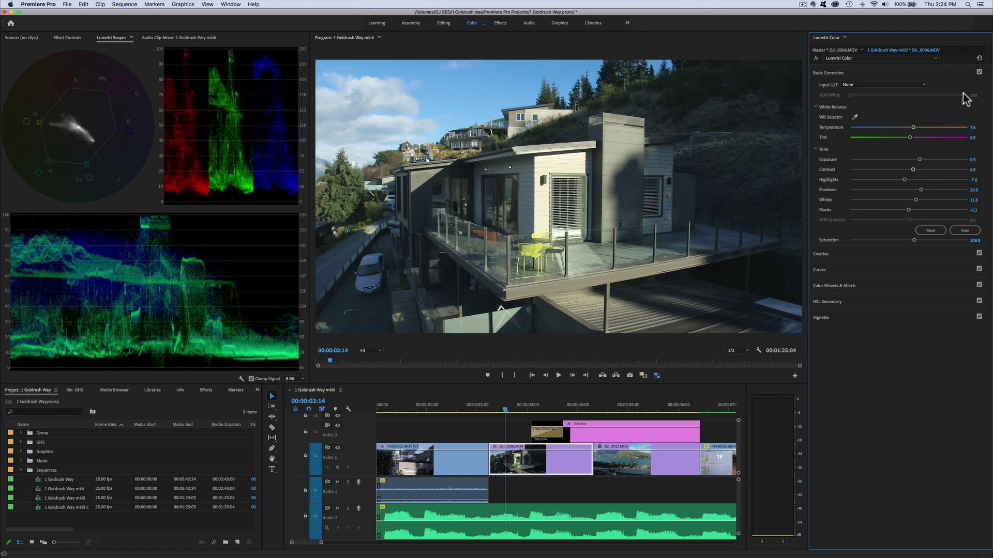
{"action": "left_click", "coordinate": [980, 72]}
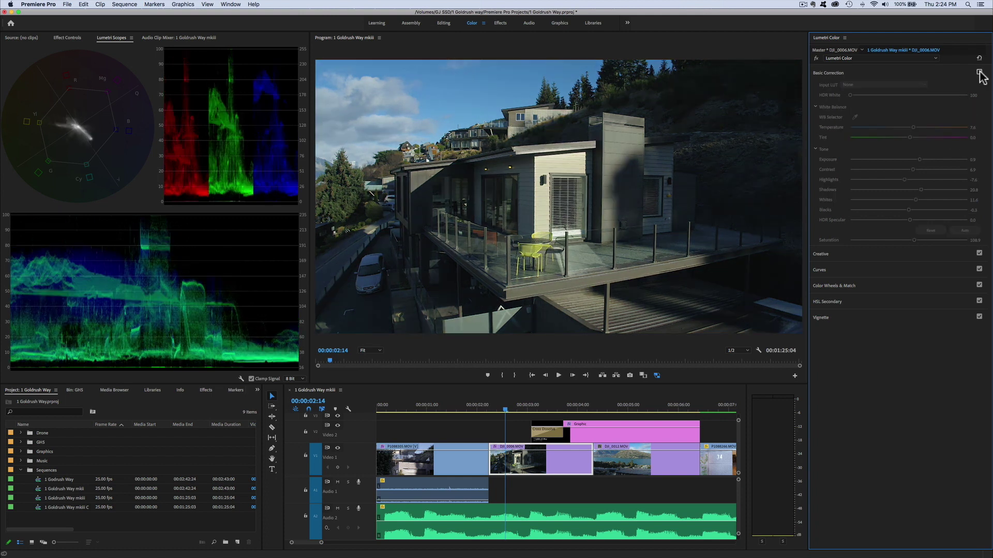
Step: Re-enable Basic Correction, set house clip P1088305's Tint to -18.8, then move to DJI_0012
{"action": "left_click", "coordinate": [980, 72]}
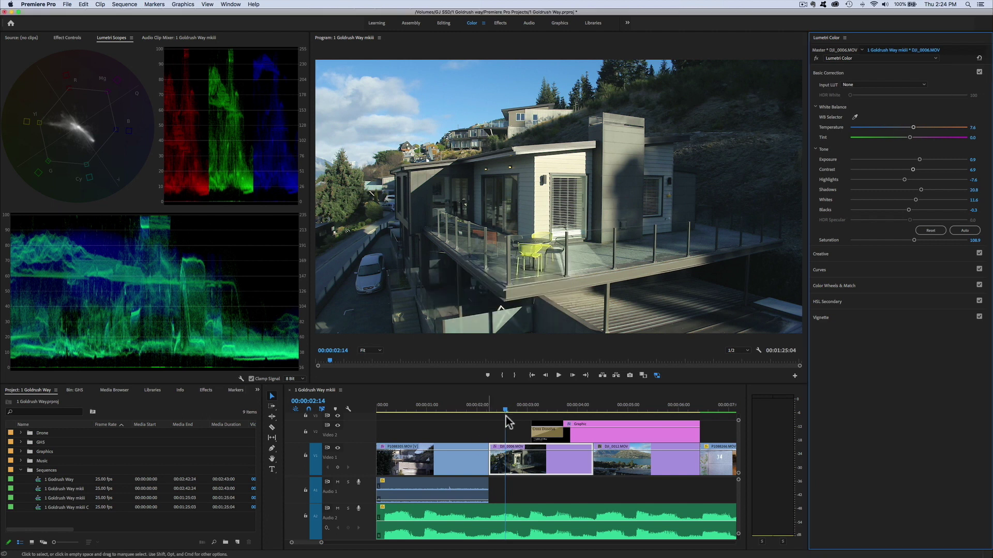
{"action": "mouse_move", "coordinate": [507, 413]}
{"action": "left_mouse_down"}
{"action": "mouse_move", "coordinate": [461, 414]}
{"action": "mouse_move", "coordinate": [516, 408]}
{"action": "mouse_move", "coordinate": [471, 411]}
{"action": "mouse_move", "coordinate": [491, 414]}
{"action": "left_mouse_up"}
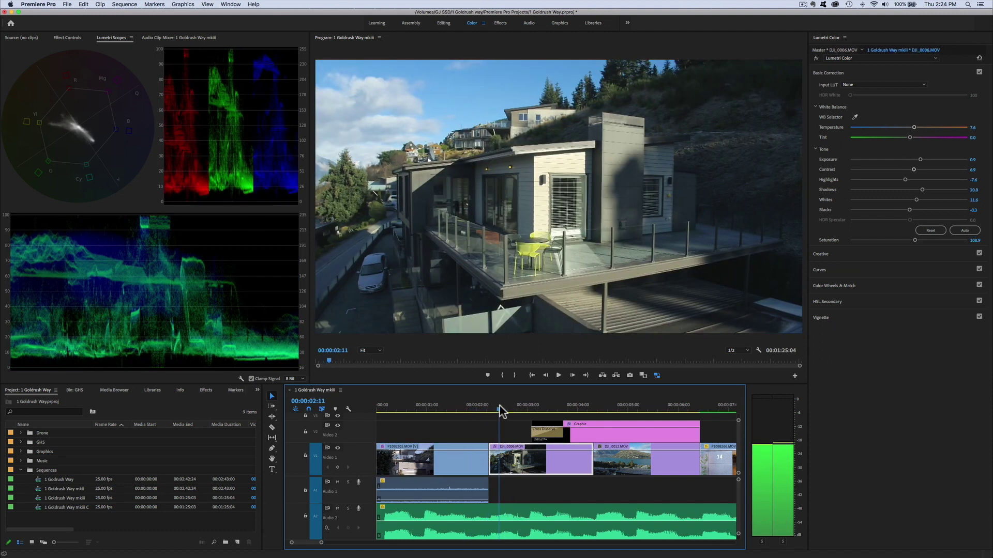
{"action": "left_click_drag", "start_coordinate": [500, 410], "coordinate": [469, 413]}
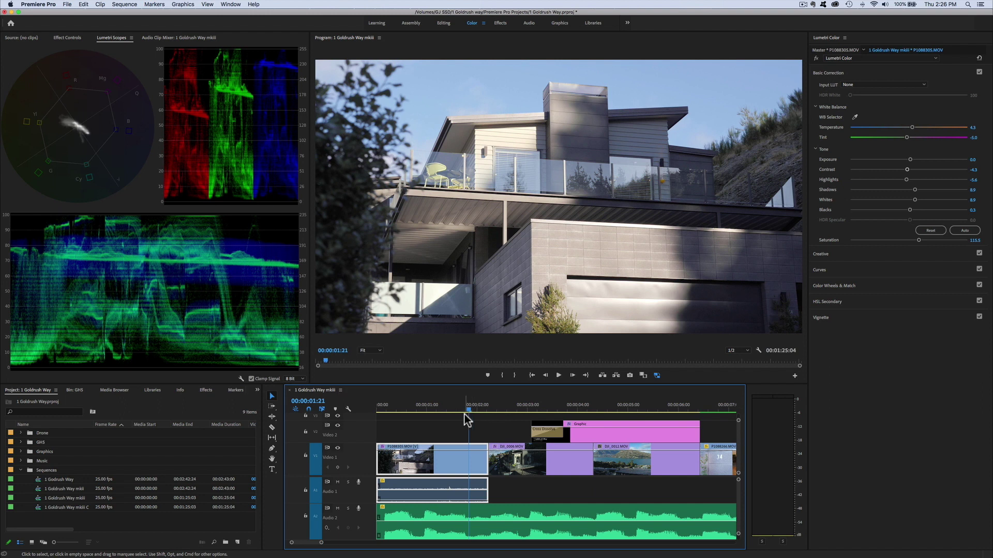
{"action": "mouse_move", "coordinate": [465, 410]}
{"action": "left_mouse_down"}
{"action": "mouse_move", "coordinate": [500, 411]}
{"action": "mouse_move", "coordinate": [463, 412]}
{"action": "left_mouse_up"}
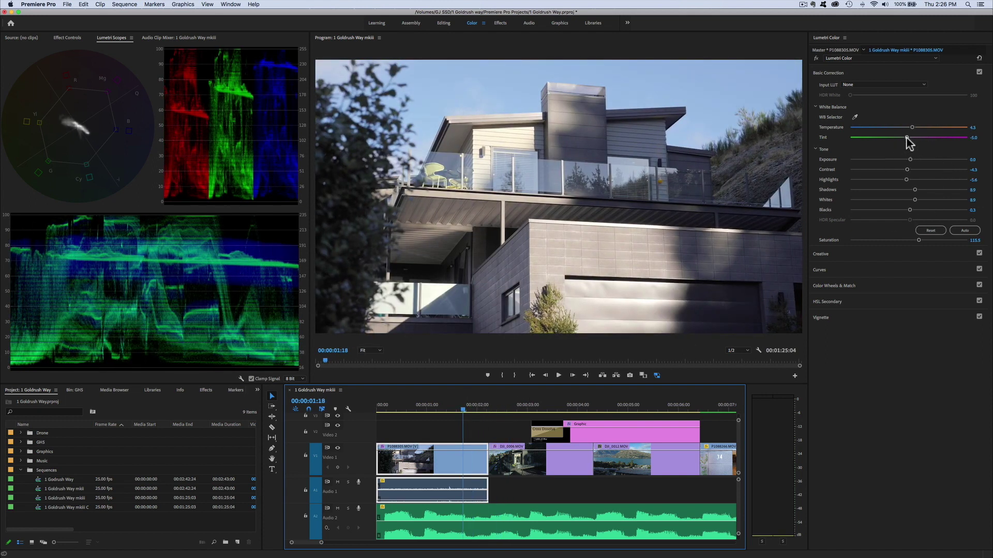
{"action": "left_click_drag", "start_coordinate": [906, 138], "coordinate": [897, 138]}
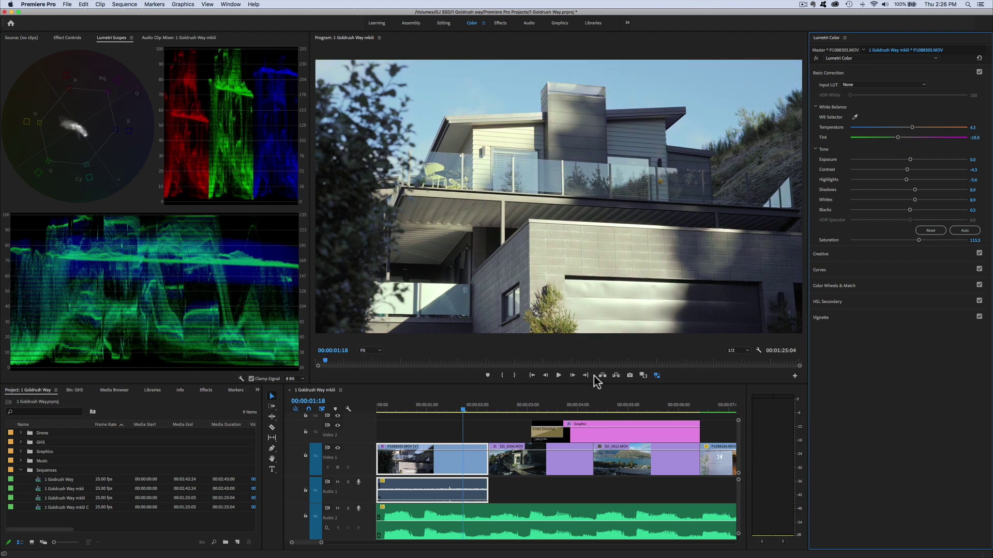
{"action": "left_click_drag", "start_coordinate": [466, 410], "coordinate": [648, 409]}
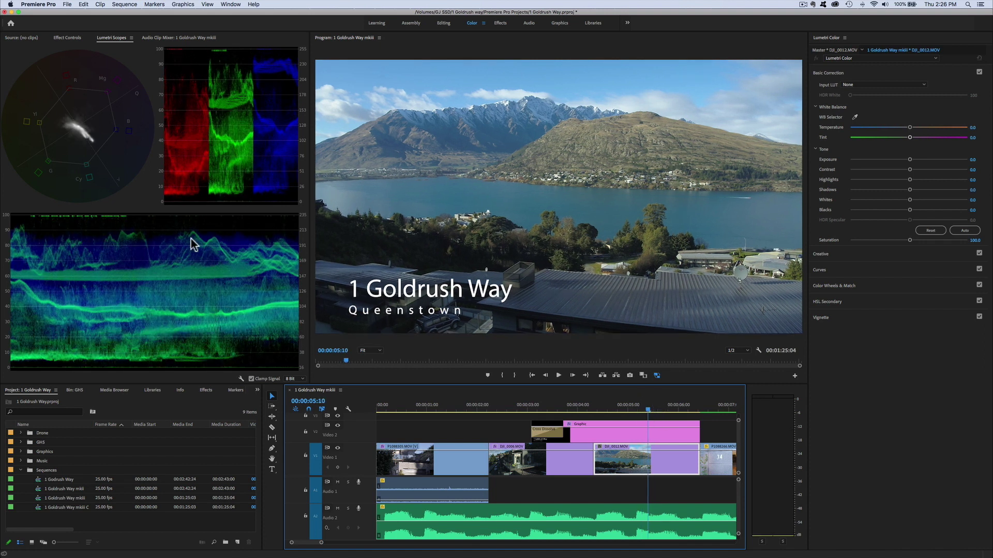
Step: Grade DJI_0012 with Exposure 0.2, Contrast 10.3, Whites 6.9 and Saturation 107.6
{"action": "left_click", "coordinate": [909, 159]}
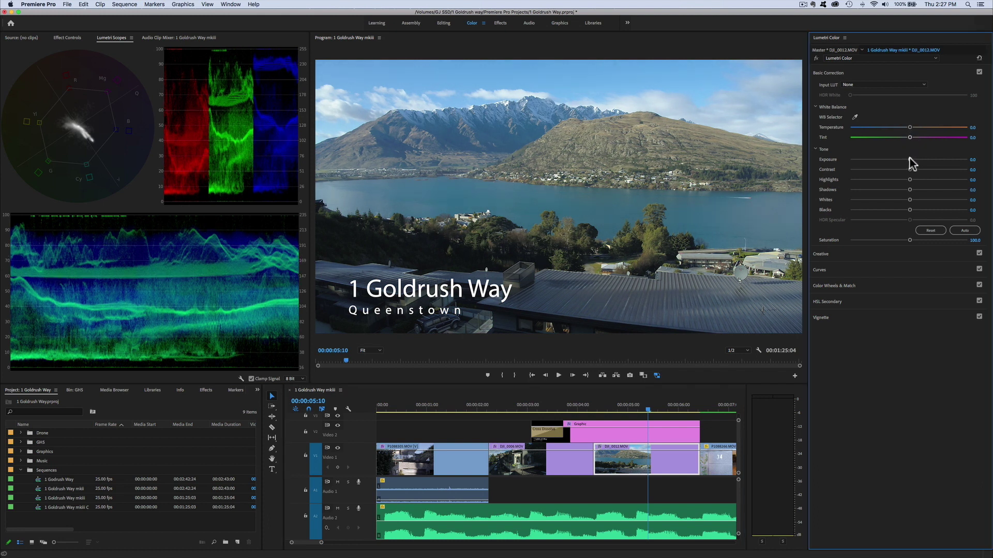
{"action": "left_click_drag", "start_coordinate": [909, 158], "coordinate": [910, 157]}
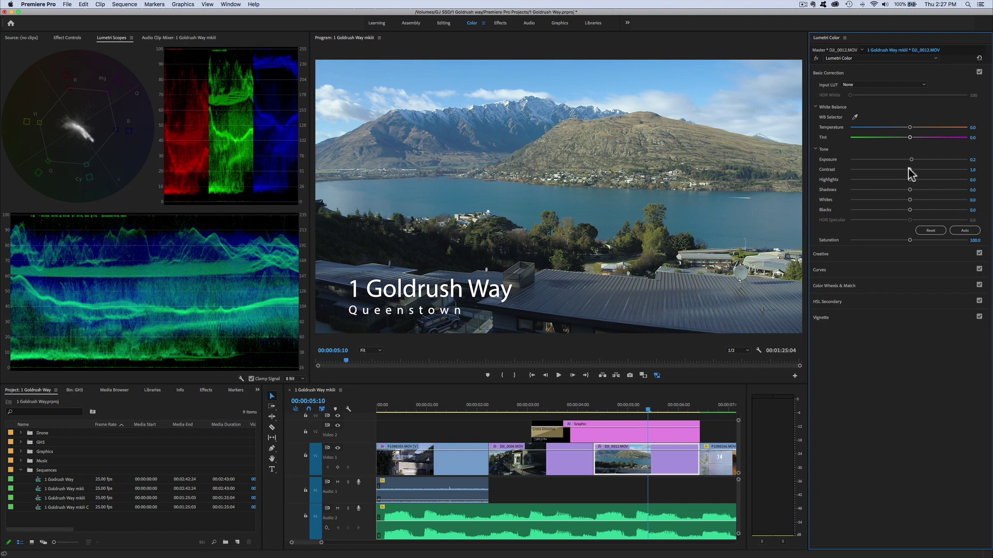
{"action": "mouse_move", "coordinate": [905, 171]}
{"action": "left_mouse_down"}
{"action": "mouse_move", "coordinate": [915, 168]}
{"action": "mouse_move", "coordinate": [902, 180]}
{"action": "mouse_move", "coordinate": [910, 190]}
{"action": "left_mouse_up"}
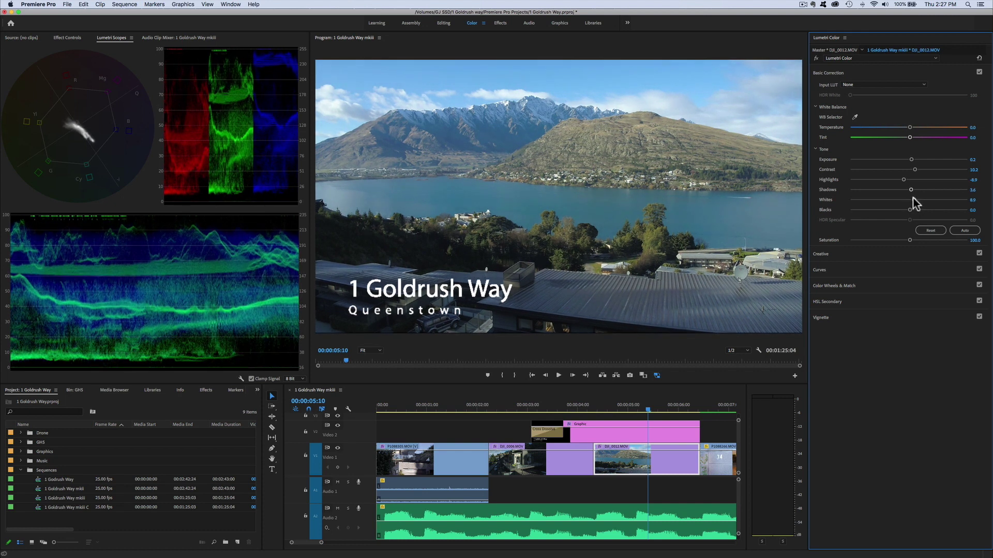
{"action": "left_click_drag", "start_coordinate": [910, 199], "coordinate": [912, 200]}
{"action": "left_click_drag", "start_coordinate": [909, 240], "coordinate": [910, 240]}
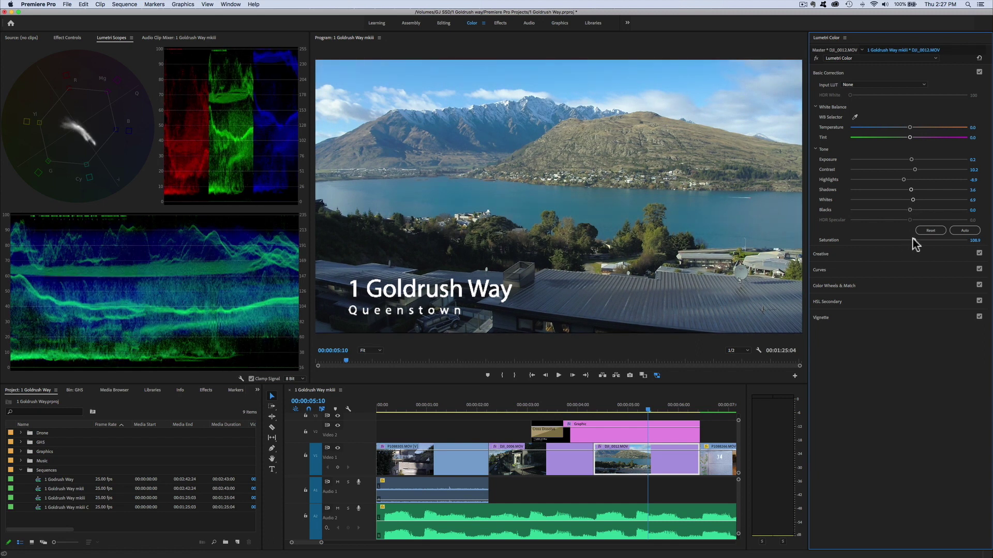
{"action": "left_click_drag", "start_coordinate": [909, 241], "coordinate": [913, 240]}
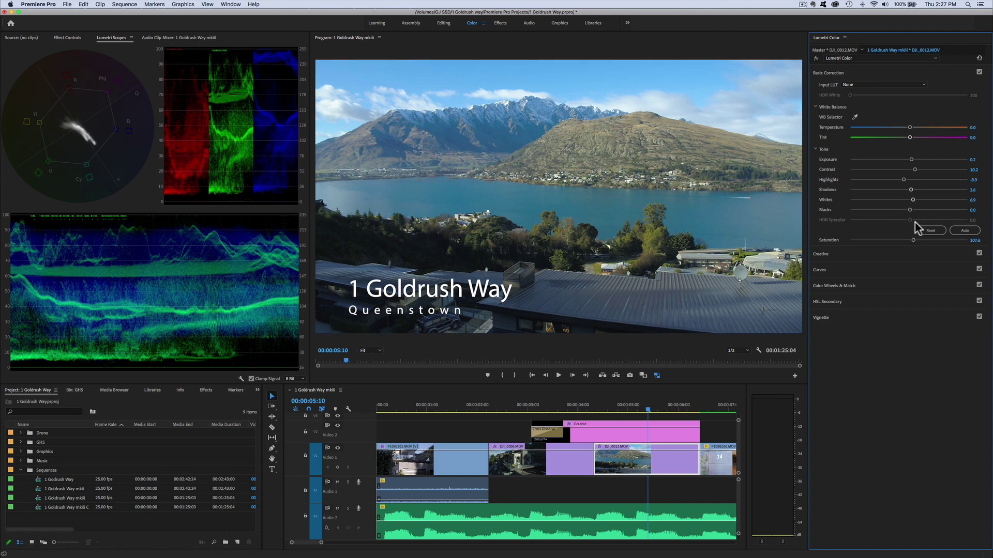
Step: Toggle Basic Correction off and on to compare the graded and ungraded lake shot
{"action": "left_click", "coordinate": [978, 72]}
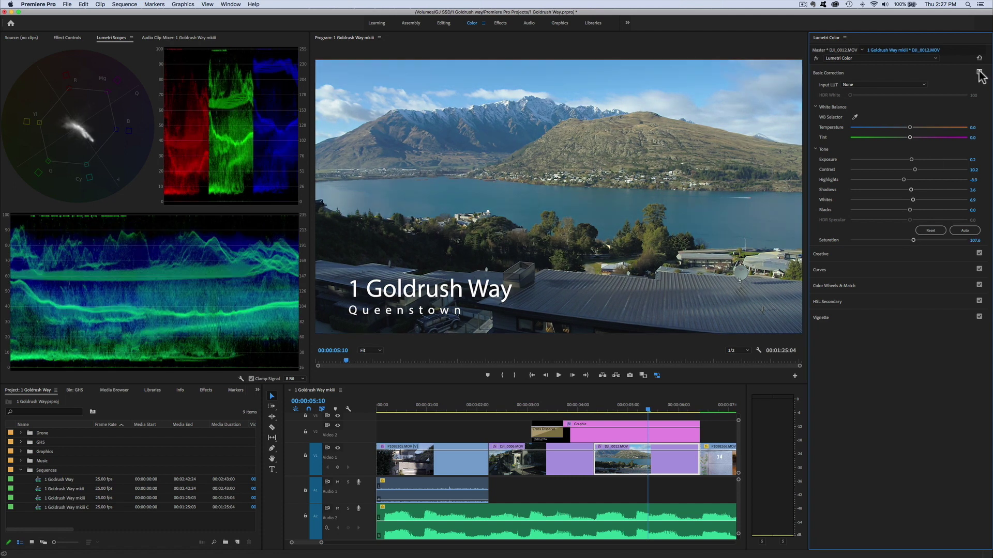
{"action": "left_click", "coordinate": [979, 72]}
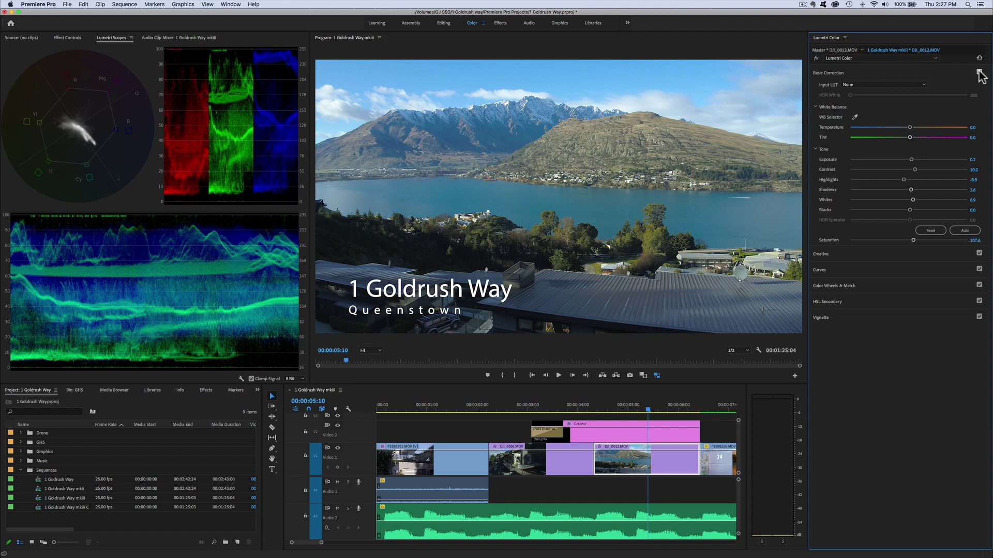
{"action": "left_click", "coordinate": [978, 73]}
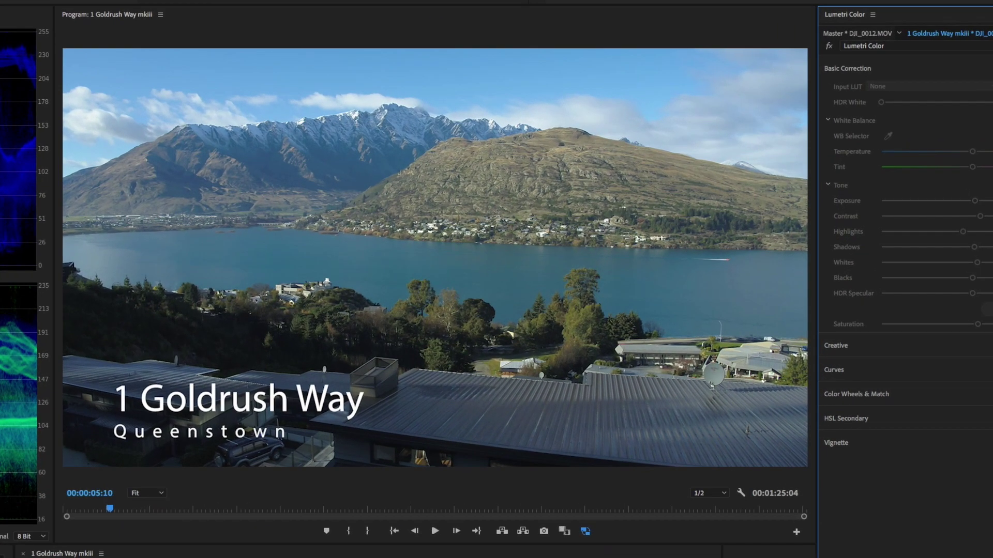
{"action": "left_click", "coordinate": [990, 68]}
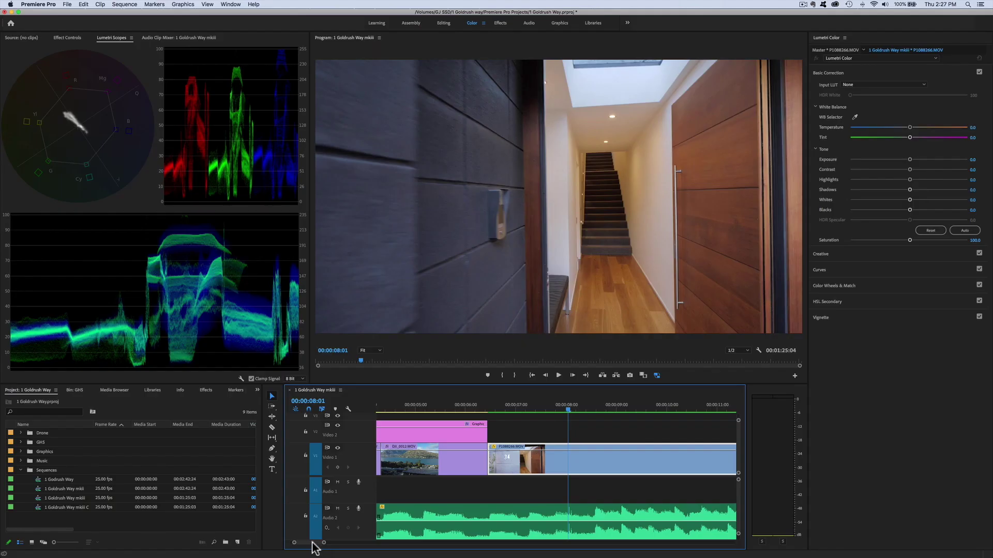
Step: Park the playhead at 00:00:13:17 and select kitchen clip P1088271.MOV on V1
{"action": "scroll", "coordinate": [312, 543], "scroll_direction": "right", "scroll_amount": 5}
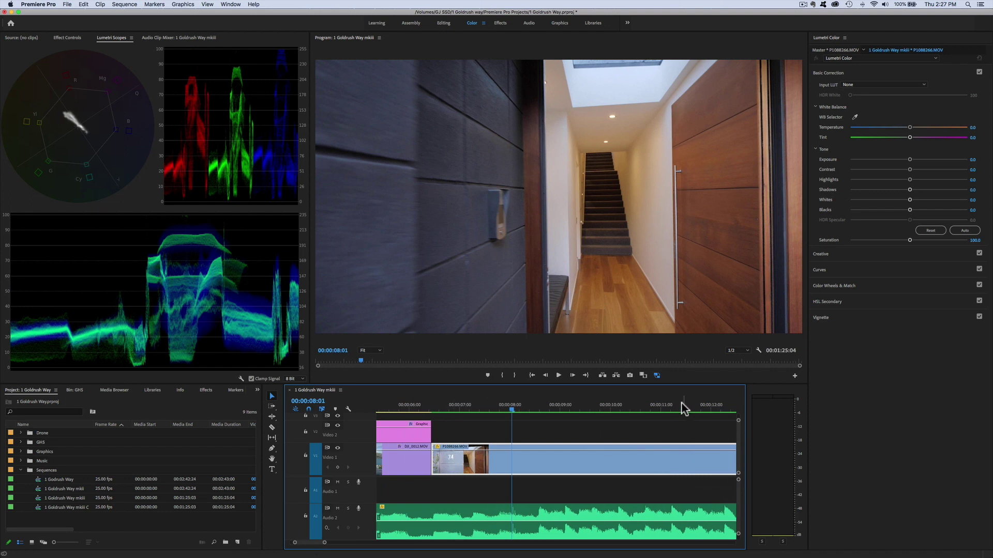
{"action": "scroll", "coordinate": [306, 544], "scroll_direction": "right", "scroll_amount": 3}
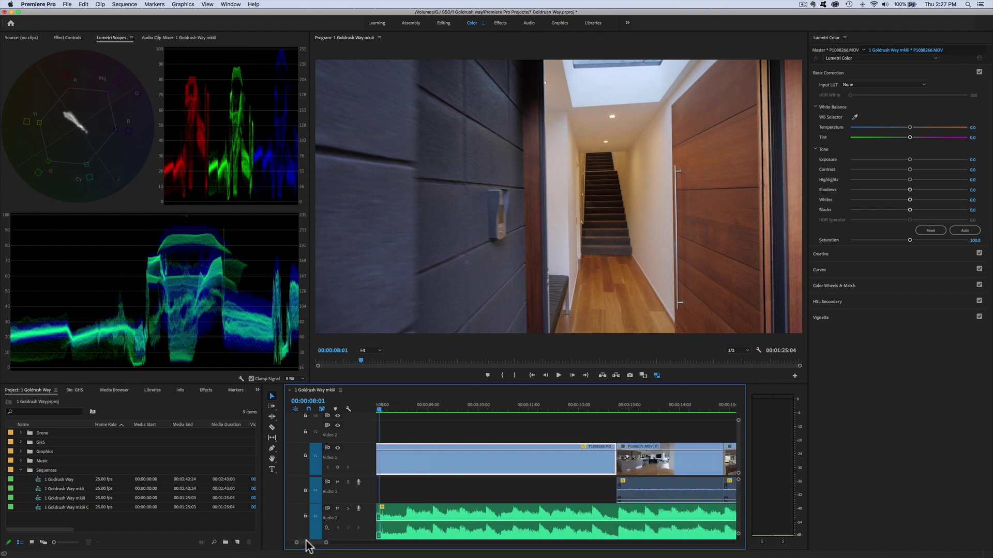
{"action": "scroll", "coordinate": [306, 544], "scroll_direction": "right", "scroll_amount": 4}
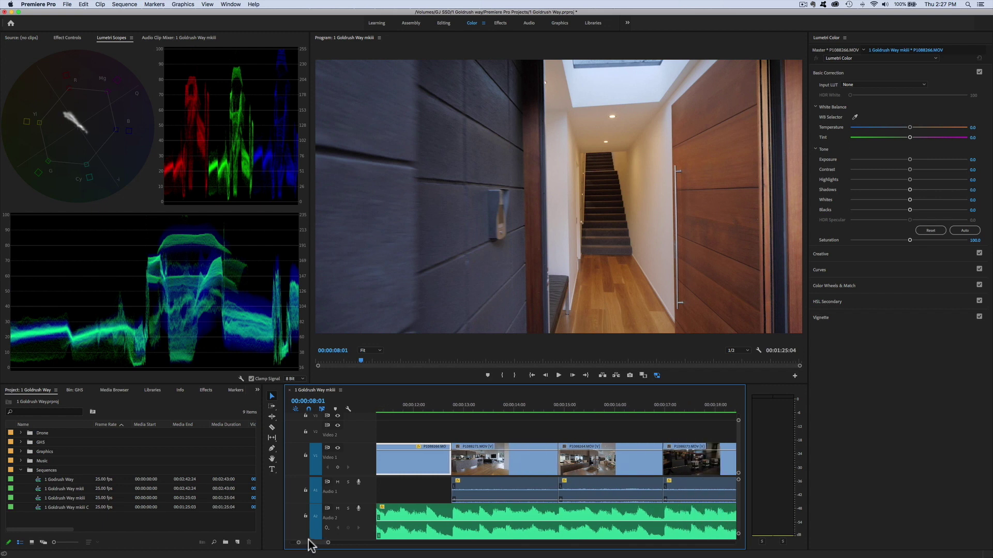
{"action": "scroll", "coordinate": [309, 544], "scroll_direction": "left", "scroll_amount": 3}
{"action": "left_click", "coordinate": [599, 409]}
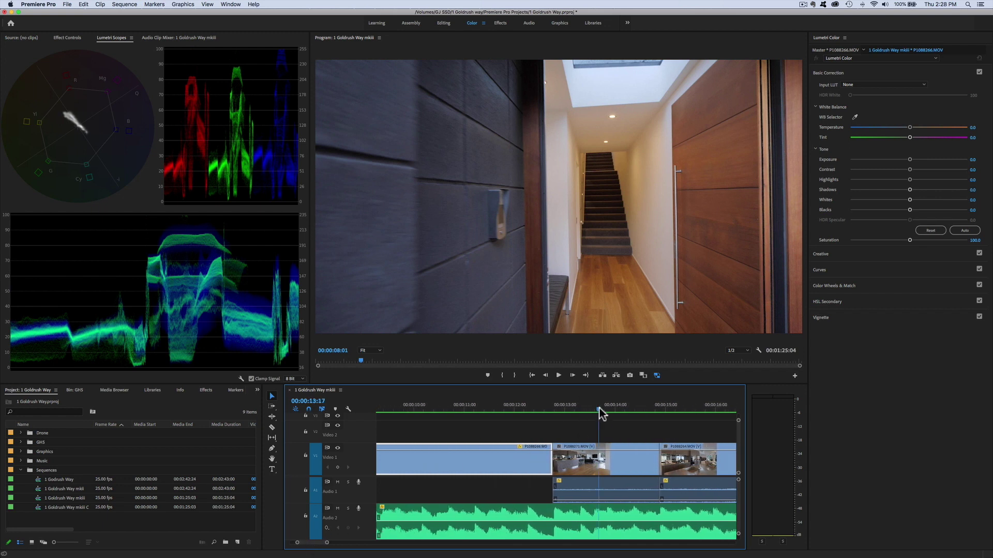
{"action": "left_click", "coordinate": [589, 459]}
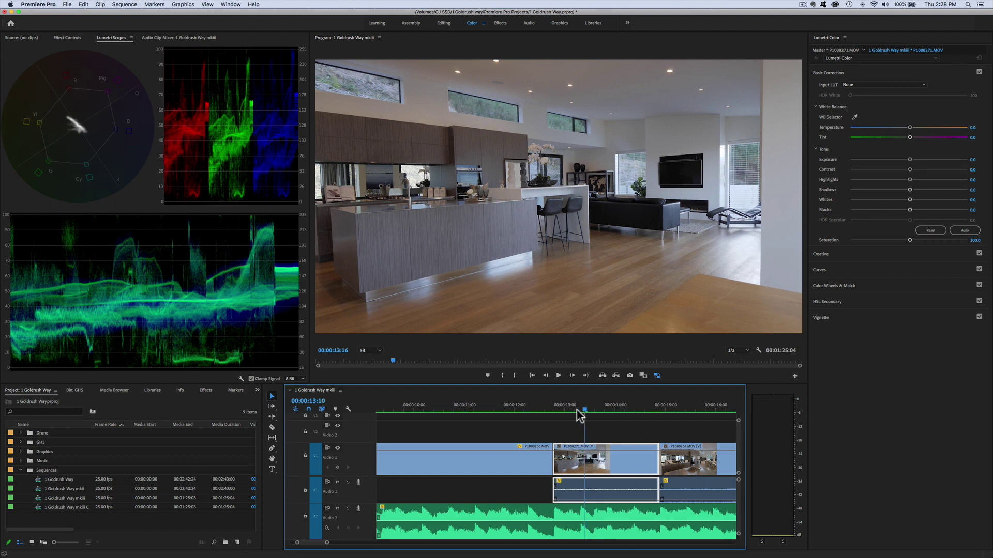
Step: Grade P1088271.MOV: Exposure 0.4, Shadows 12.9, Whites 7.6, Blacks 4.3, Saturation 115.5, Contrast 6.9
{"action": "mouse_move", "coordinate": [579, 412]}
{"action": "left_mouse_down"}
{"action": "mouse_move", "coordinate": [610, 412]}
{"action": "mouse_move", "coordinate": [591, 412]}
{"action": "left_mouse_up"}
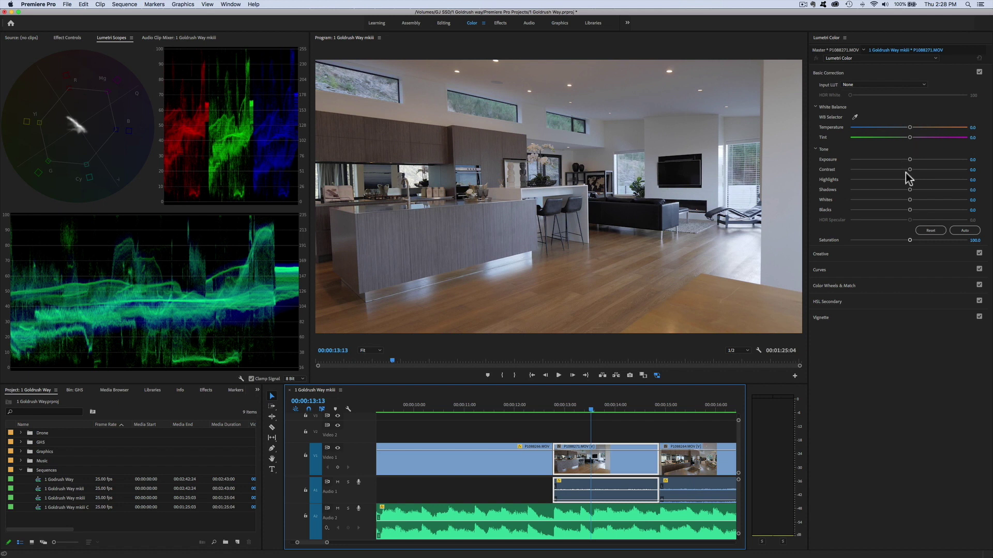
{"action": "left_click_drag", "start_coordinate": [910, 160], "coordinate": [907, 181]}
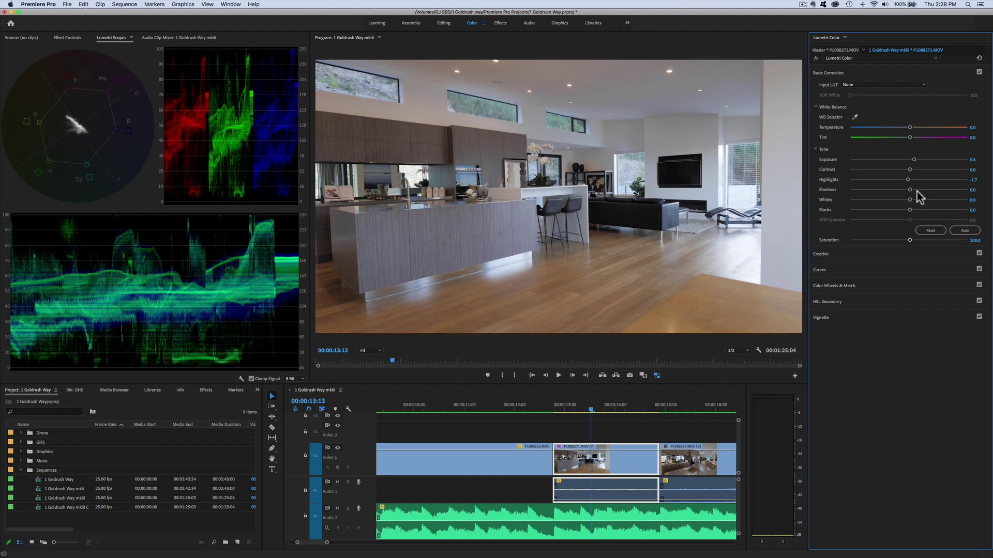
{"action": "mouse_move", "coordinate": [911, 189]}
{"action": "left_mouse_down"}
{"action": "mouse_move", "coordinate": [919, 191]}
{"action": "mouse_move", "coordinate": [911, 211]}
{"action": "mouse_move", "coordinate": [902, 206]}
{"action": "mouse_move", "coordinate": [910, 202]}
{"action": "left_mouse_up"}
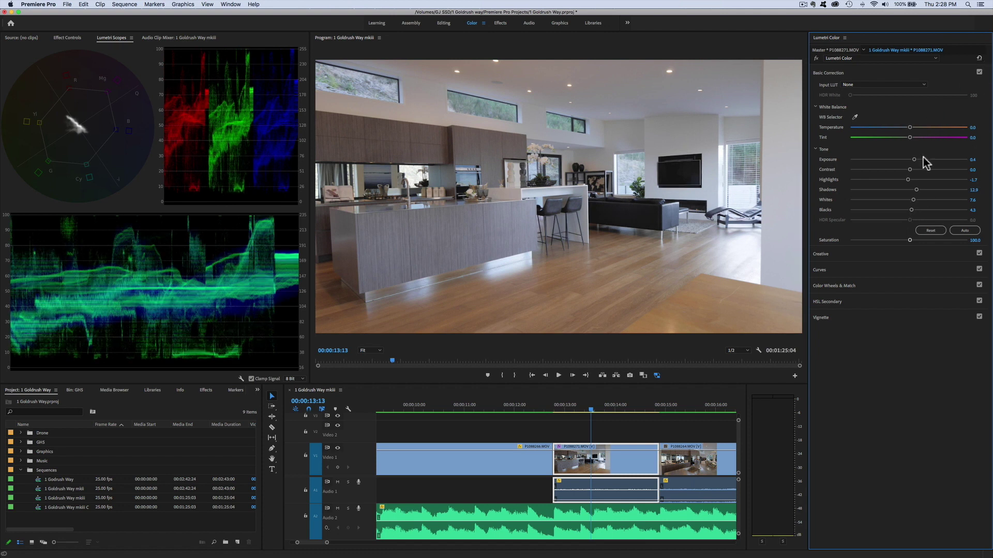
{"action": "left_click_drag", "start_coordinate": [911, 240], "coordinate": [909, 241]}
{"action": "left_click_drag", "start_coordinate": [908, 168], "coordinate": [912, 168]}
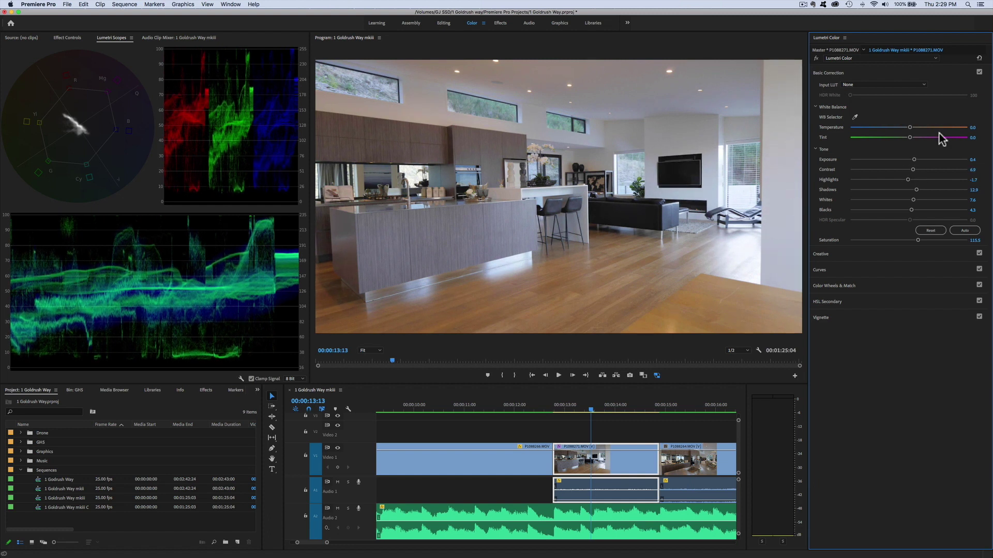
Step: Compare the kitchen clip with Basic Correction off and on, then fit the whole sequence
{"action": "left_click", "coordinate": [979, 72]}
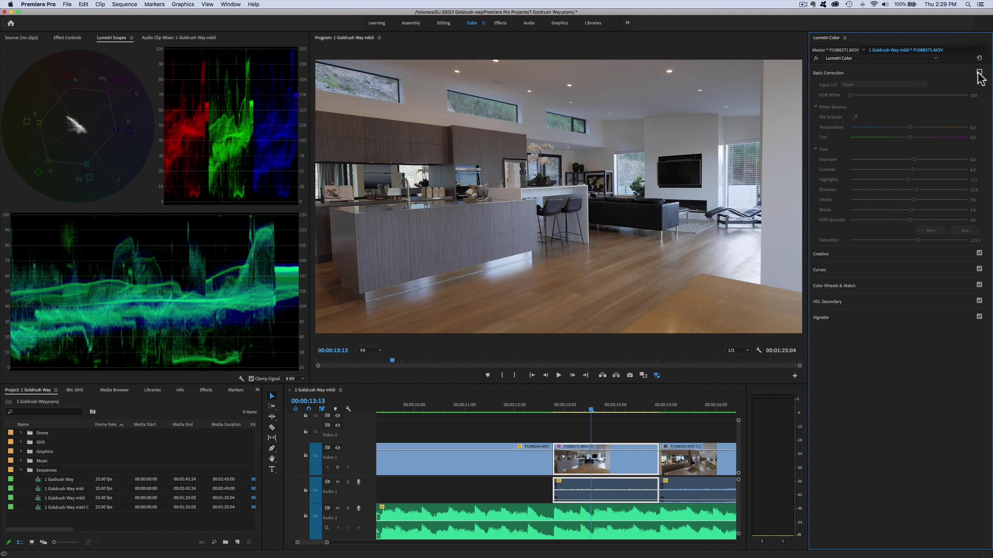
{"action": "left_click", "coordinate": [978, 73]}
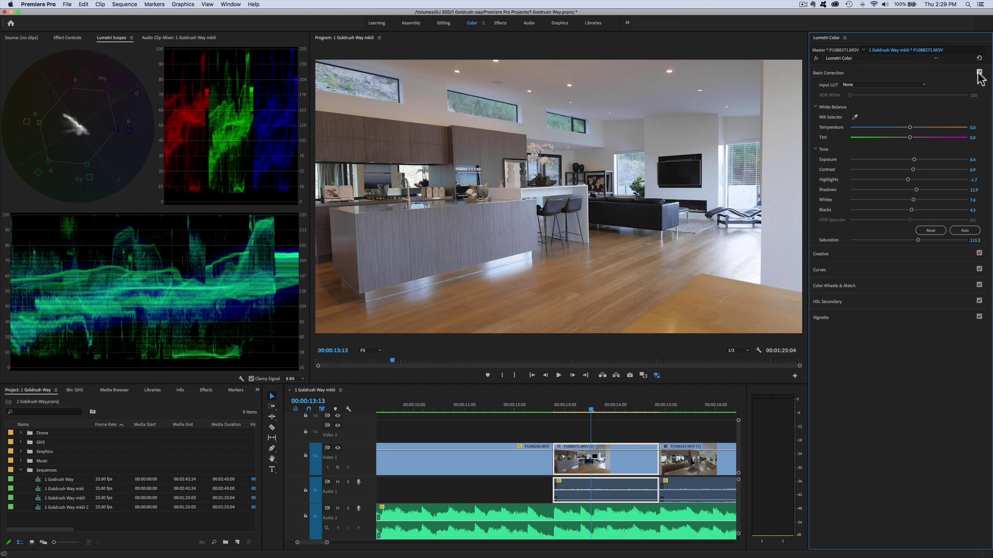
{"action": "mouse_move", "coordinate": [595, 411]}
{"action": "left_mouse_down"}
{"action": "mouse_move", "coordinate": [626, 412]}
{"action": "mouse_move", "coordinate": [563, 412]}
{"action": "mouse_move", "coordinate": [595, 412]}
{"action": "left_mouse_up"}
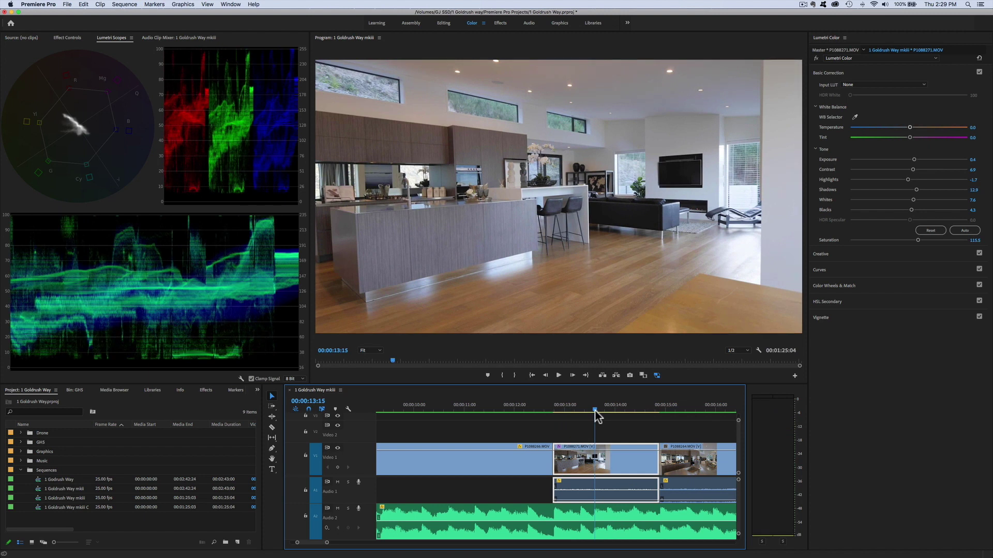
{"action": "key", "text": "minus"}
{"action": "key", "text": "minus"}
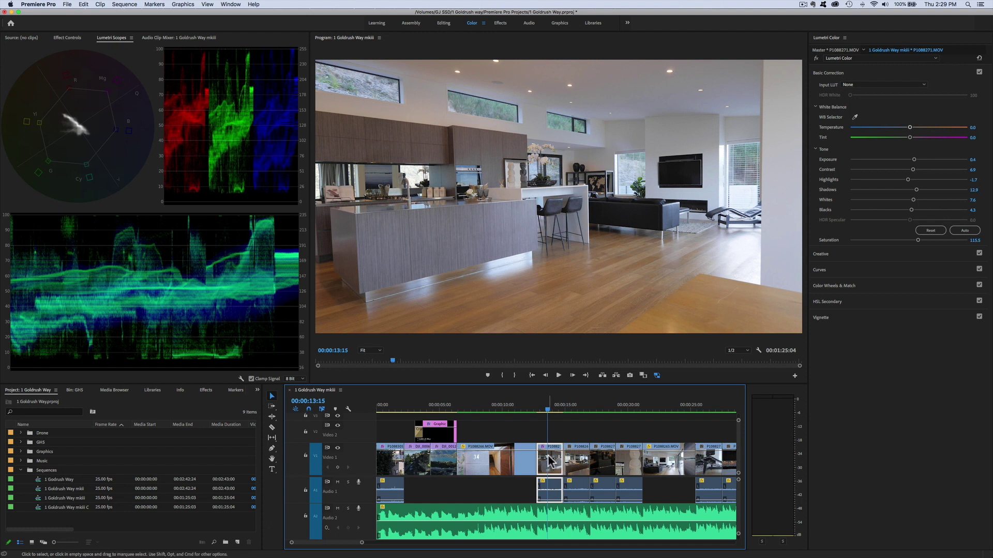
Step: Select the three timeline clips that follow the kitchen shot
{"action": "key", "text": "space"}
{"action": "left_click", "coordinate": [578, 447]}
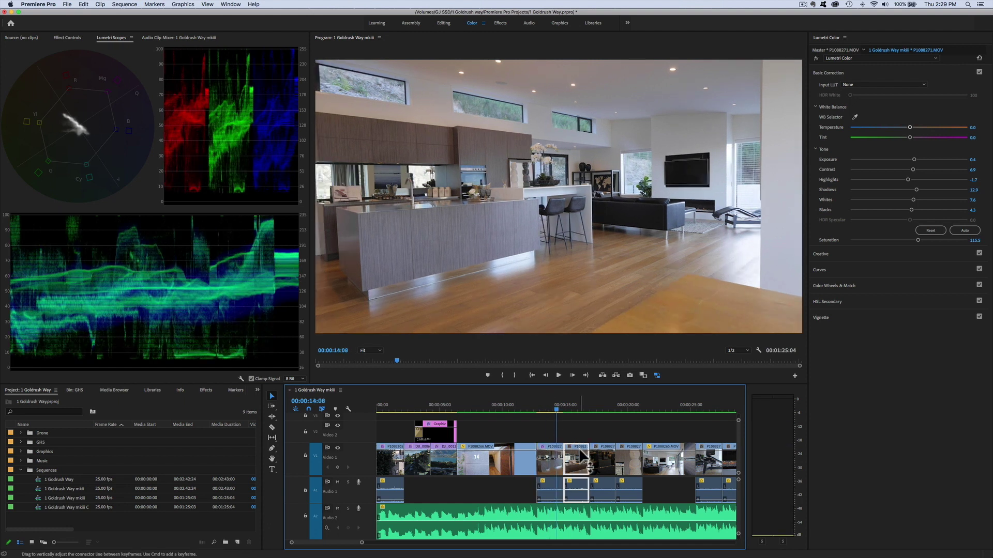
{"action": "left_click", "coordinate": [602, 448], "text": "shift"}
{"action": "left_click", "coordinate": [624, 446], "text": "shift"}
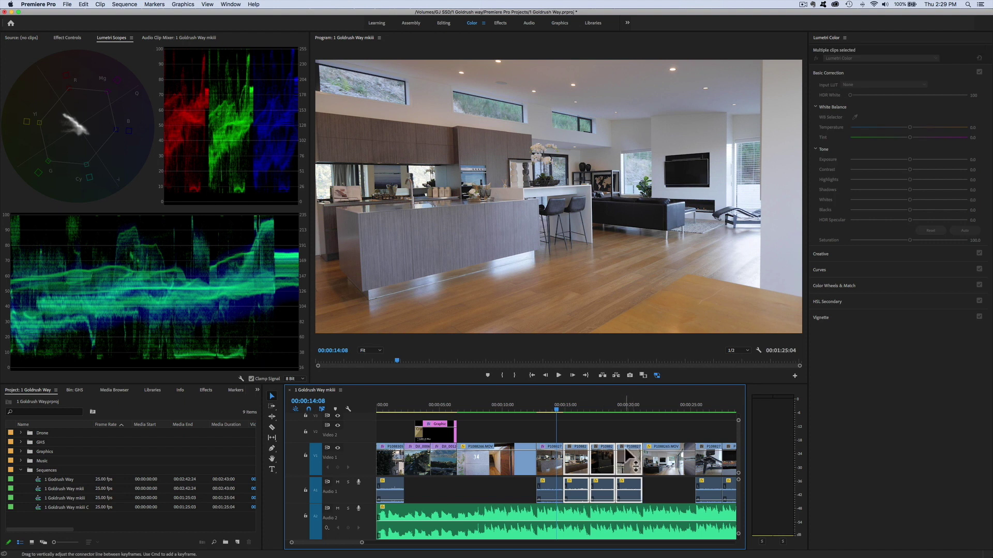
Step: Paste only Lumetri Color onto them, excluding Volume, Channel Volume and Panner
{"action": "left_click", "coordinate": [83, 7]}
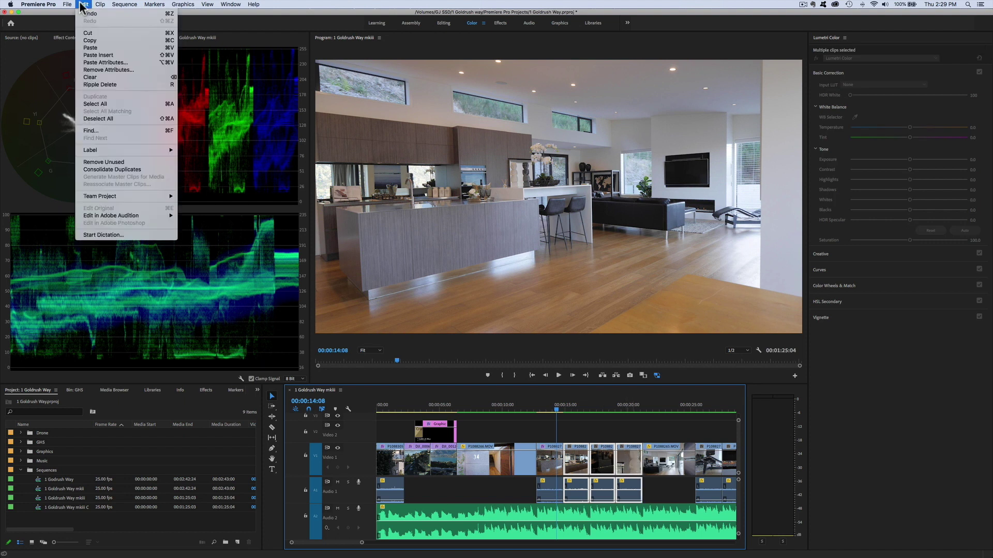
{"action": "left_click", "coordinate": [94, 66]}
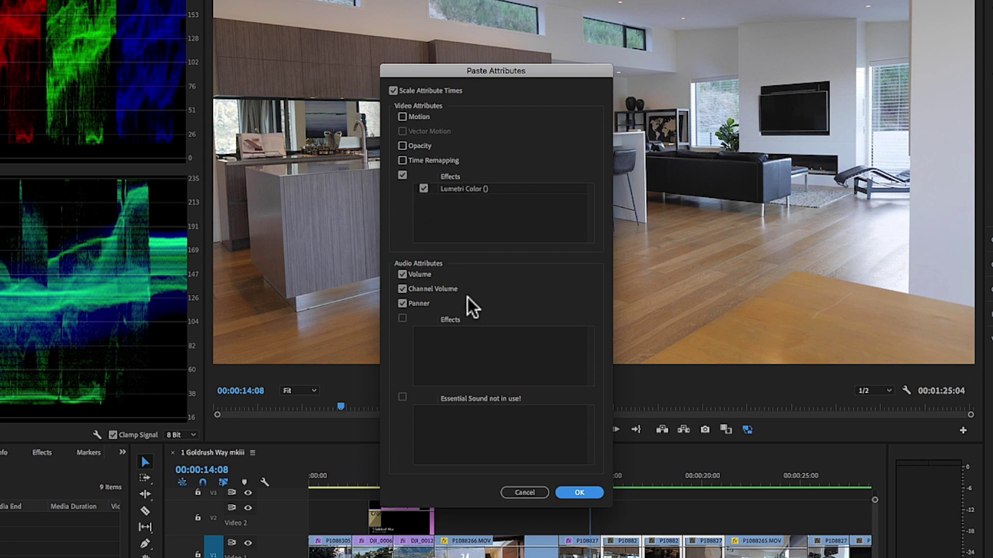
{"action": "left_click", "coordinate": [403, 275]}
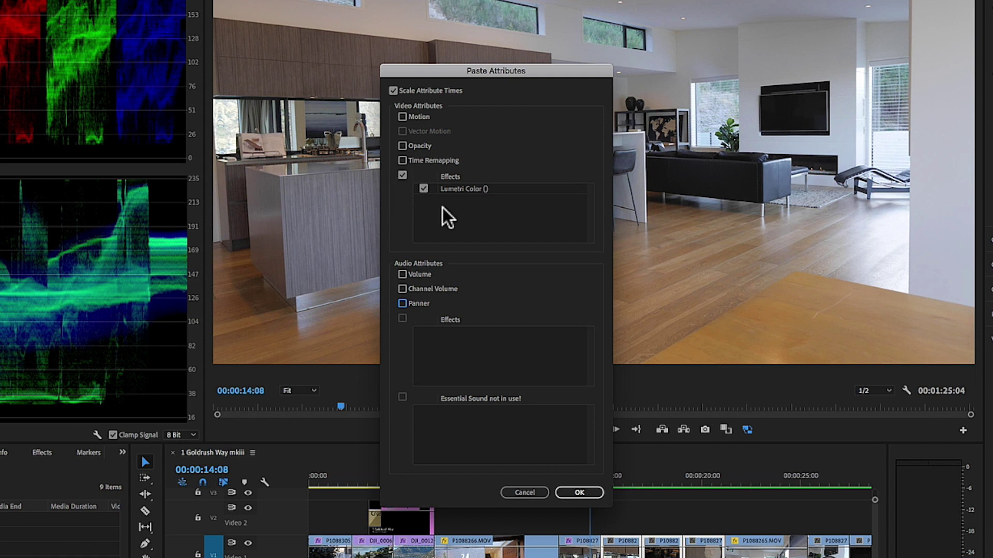
{"action": "left_click", "coordinate": [575, 492]}
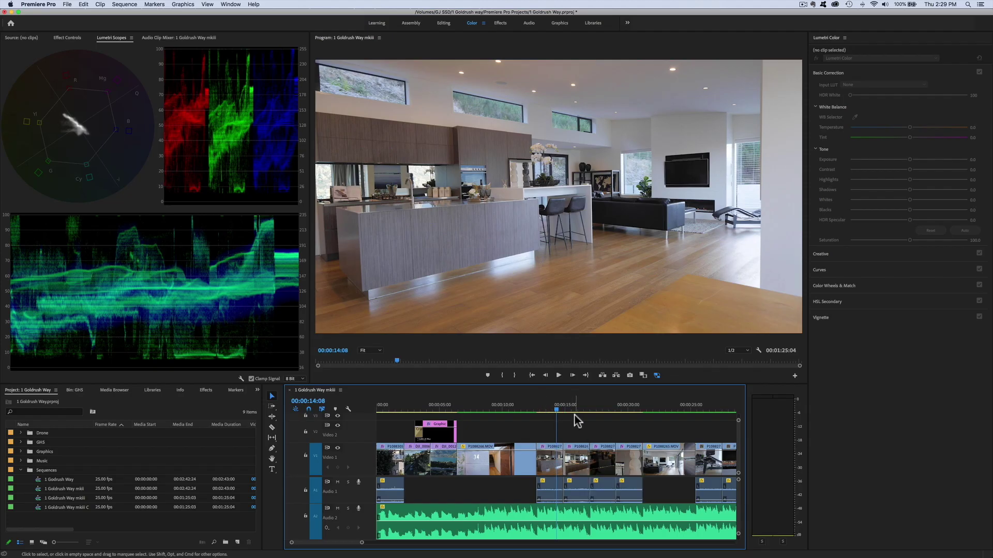
Step: Park on the kitchen sink clip near 15:21 and compare it with correction off and on
{"action": "key", "text": "space"}
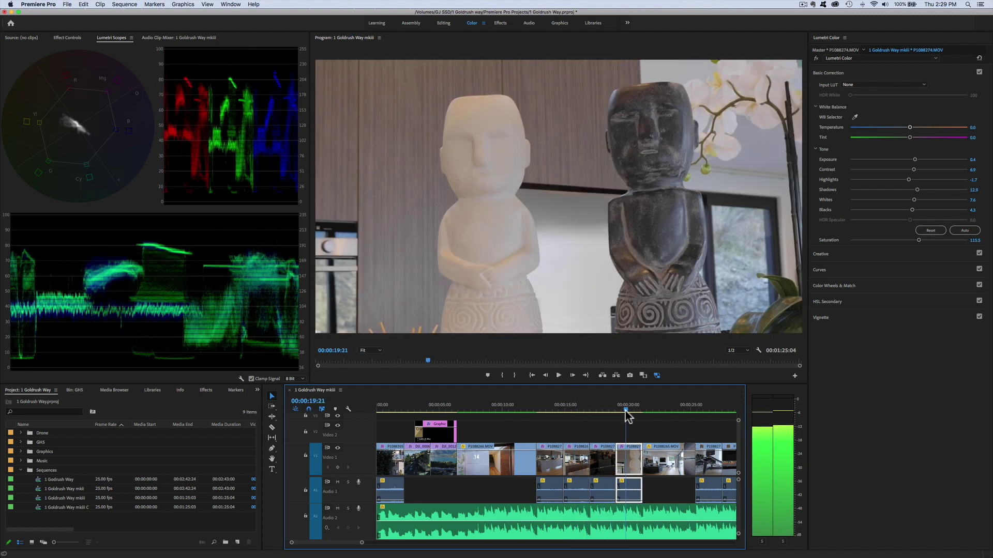
{"action": "left_click_drag", "start_coordinate": [626, 416], "coordinate": [571, 414]}
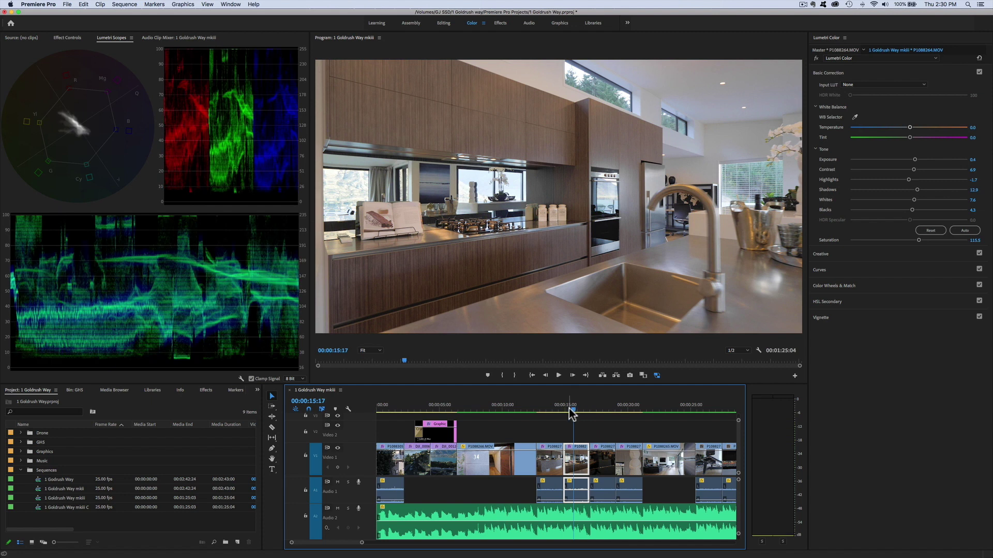
{"action": "left_click_drag", "start_coordinate": [549, 414], "coordinate": [571, 411]}
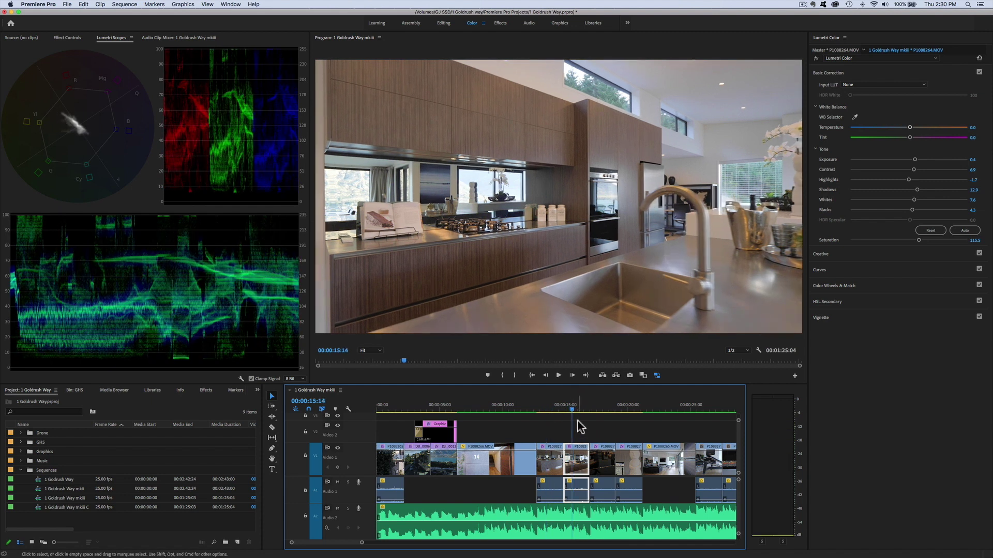
{"action": "left_click", "coordinate": [575, 412]}
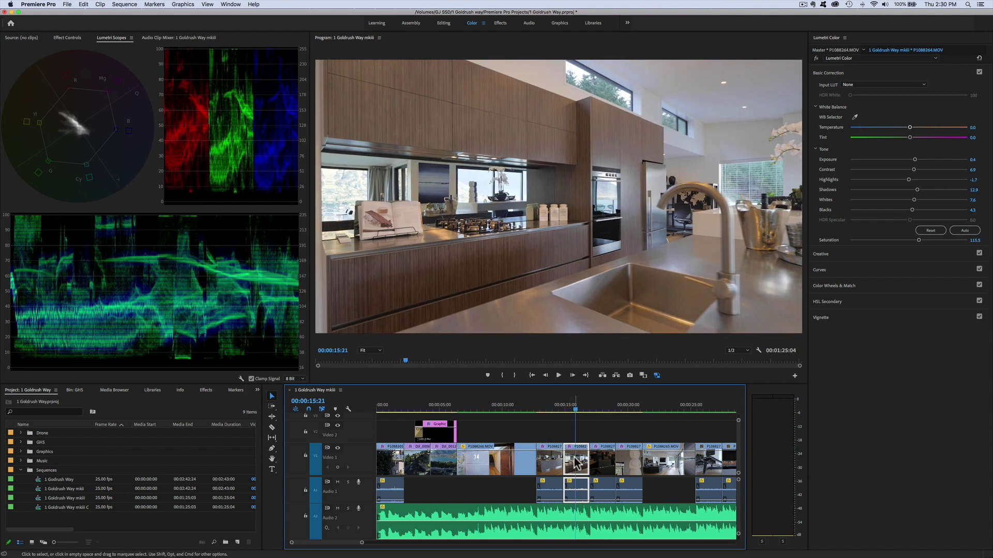
{"action": "left_click", "coordinate": [978, 72]}
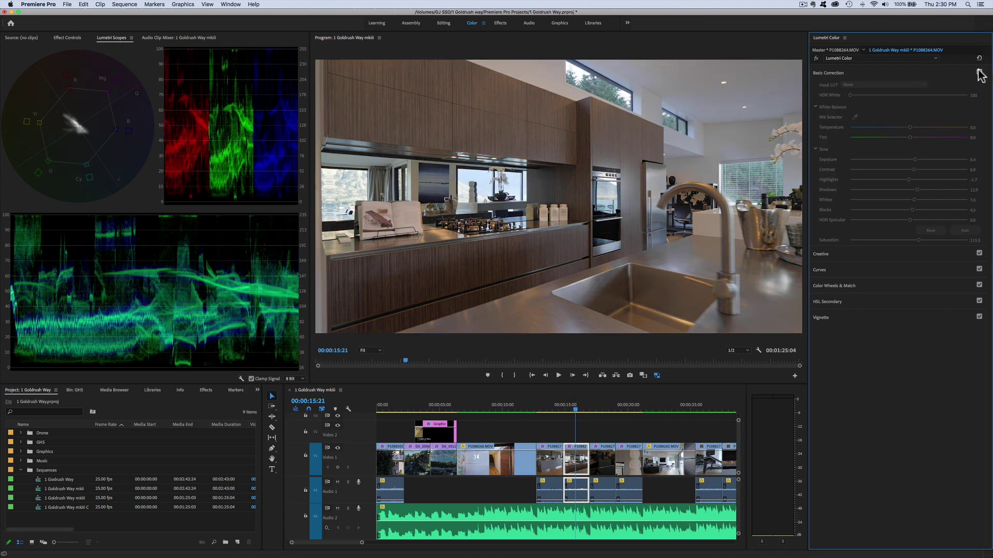
{"action": "left_click", "coordinate": [978, 71]}
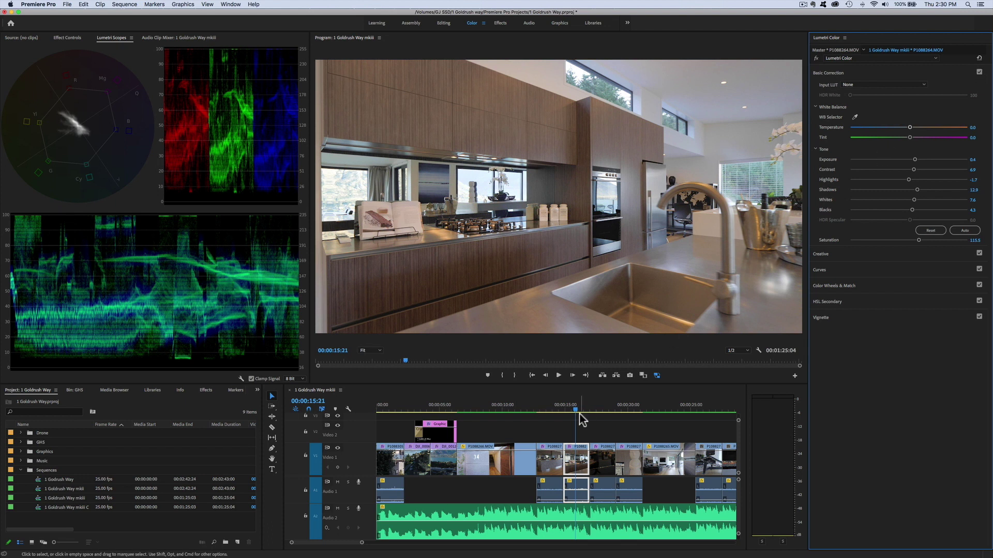
{"action": "mouse_move", "coordinate": [573, 414]}
{"action": "left_mouse_down"}
{"action": "mouse_move", "coordinate": [559, 414]}
{"action": "mouse_move", "coordinate": [575, 414]}
{"action": "left_mouse_up"}
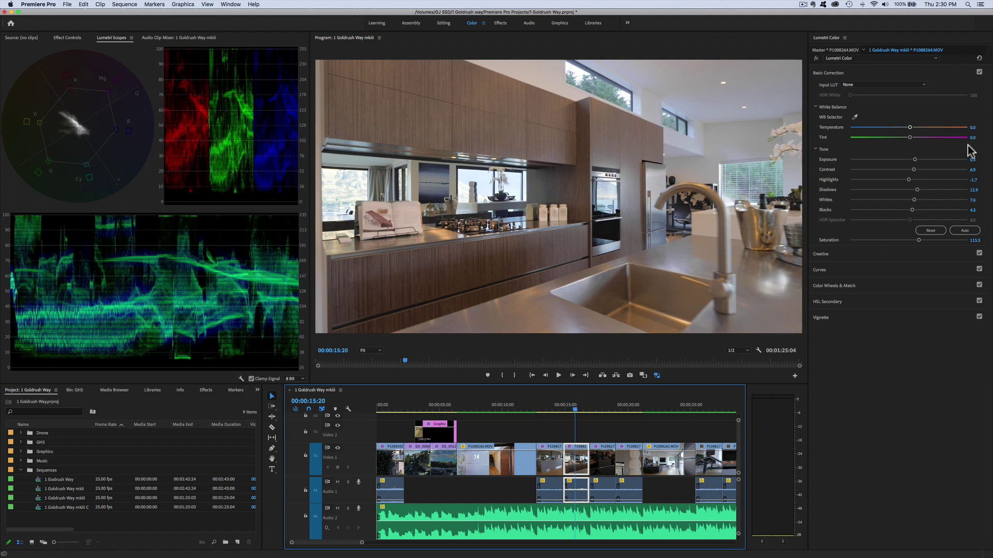
Step: Cool the sink clip's Temperature to -3.0 and compare it against the uncorrected image
{"action": "left_click", "coordinate": [909, 127]}
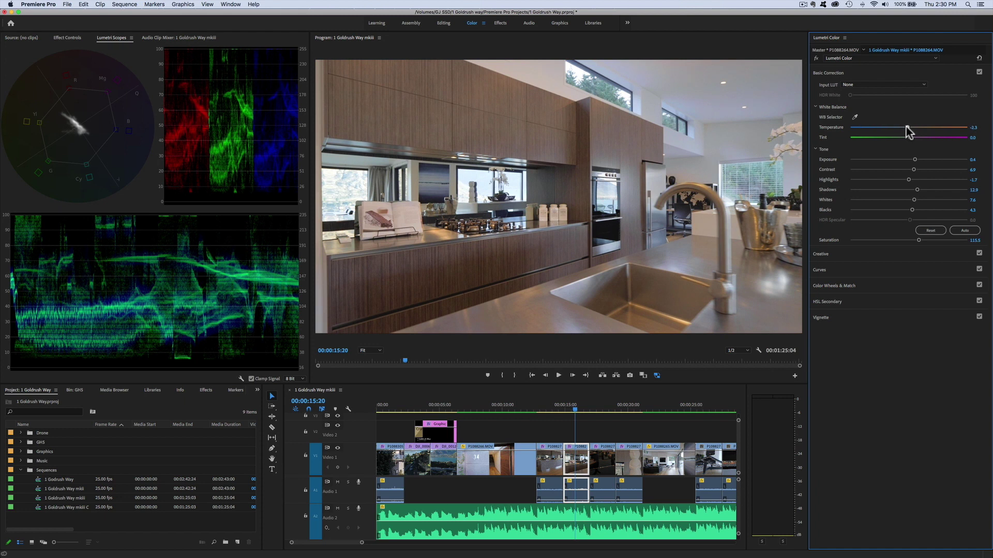
{"action": "left_click", "coordinate": [978, 72]}
{"action": "left_click", "coordinate": [978, 72]}
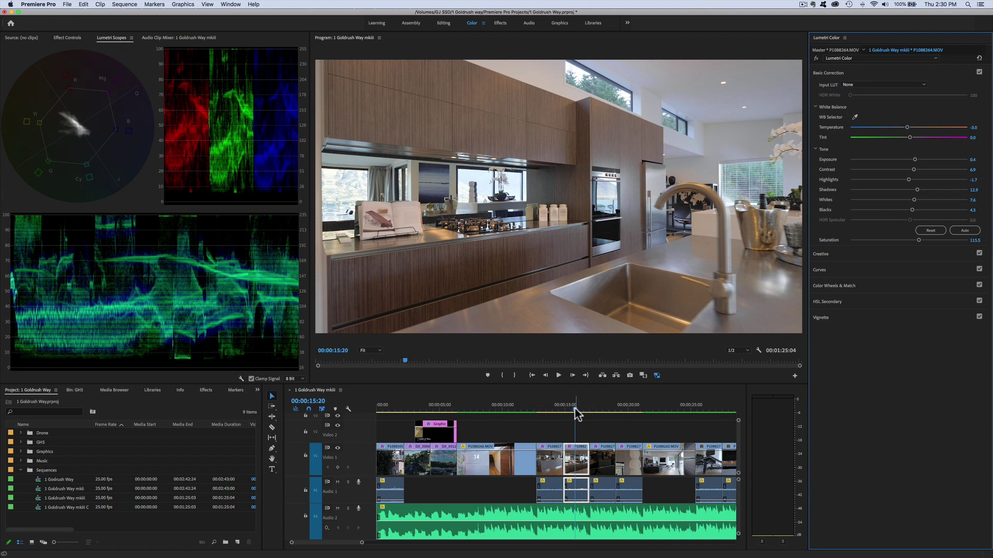
Step: Set the stove-knob clip to Exposure 0.9, Whites 13.5, Blacks 3.6 and Temperature -9.6
{"action": "left_click_drag", "start_coordinate": [574, 411], "coordinate": [603, 412]}
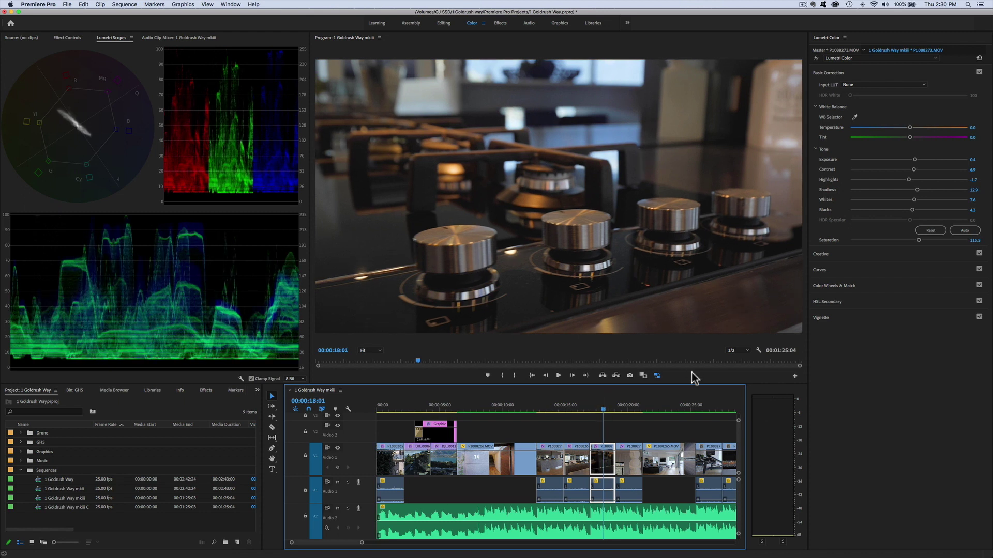
{"action": "left_click_drag", "start_coordinate": [915, 159], "coordinate": [918, 160]}
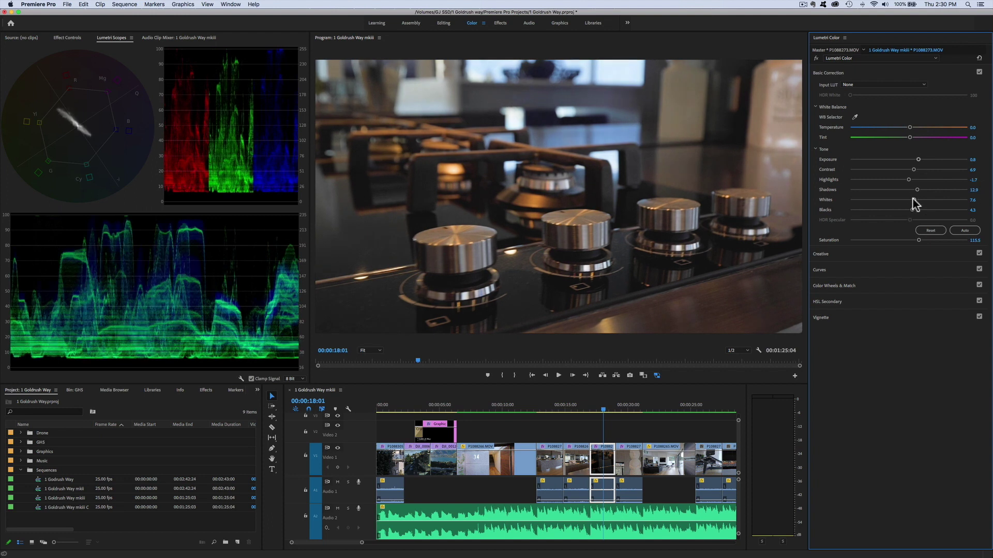
{"action": "left_click_drag", "start_coordinate": [912, 210], "coordinate": [916, 198]}
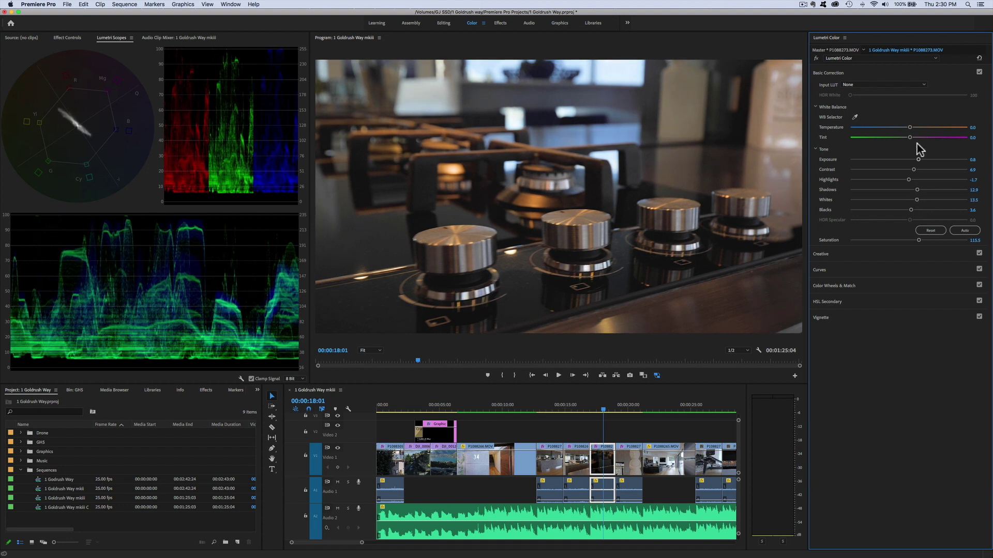
{"action": "left_click_drag", "start_coordinate": [907, 127], "coordinate": [911, 127]}
Step: Compare it with Basic Correction off and on, then move to statue clip P1088274.MOV
{"action": "left_click", "coordinate": [978, 73]}
{"action": "left_click", "coordinate": [979, 72]}
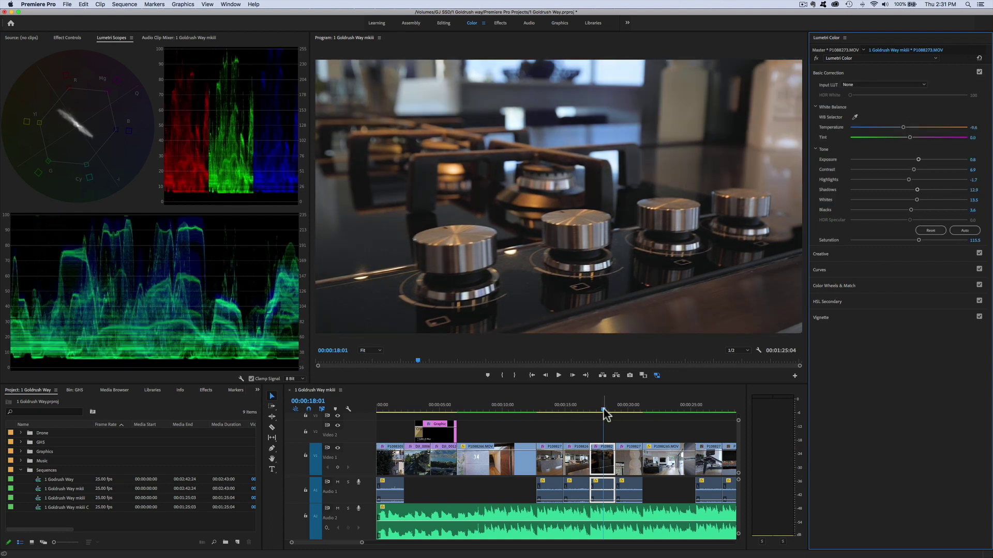
{"action": "left_click_drag", "start_coordinate": [603, 412], "coordinate": [629, 412]}
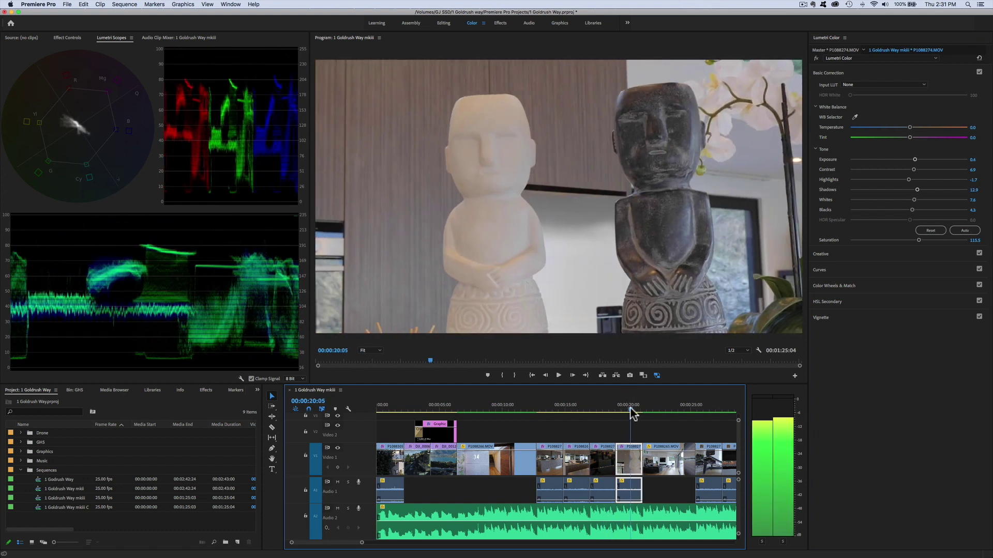
Step: Set statue clip P1088274.MOV to Exposure 0.7, Contrast 14.9 and Blacks 2.3, comparing before and after
{"action": "left_click", "coordinate": [979, 72]}
{"action": "left_click", "coordinate": [979, 73]}
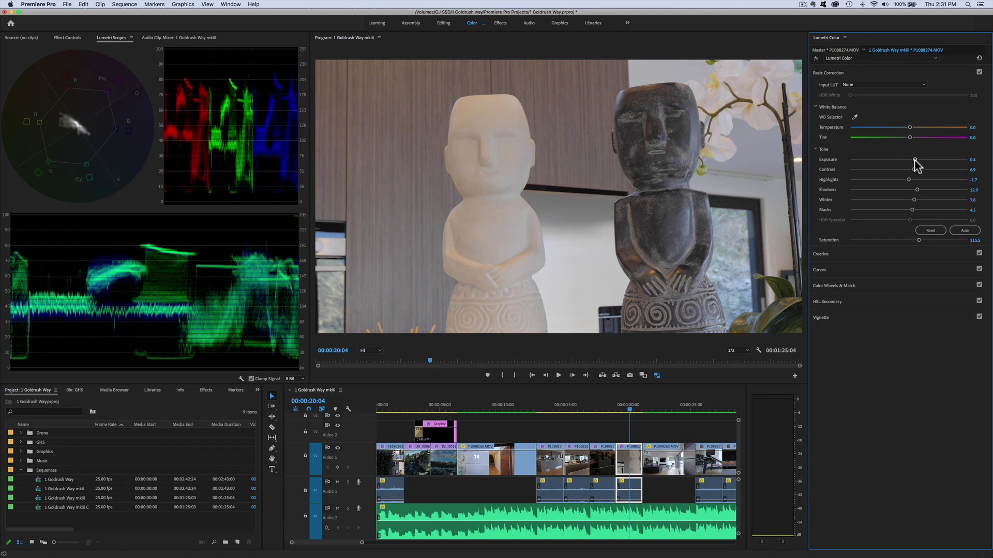
{"action": "left_click_drag", "start_coordinate": [914, 160], "coordinate": [917, 169]}
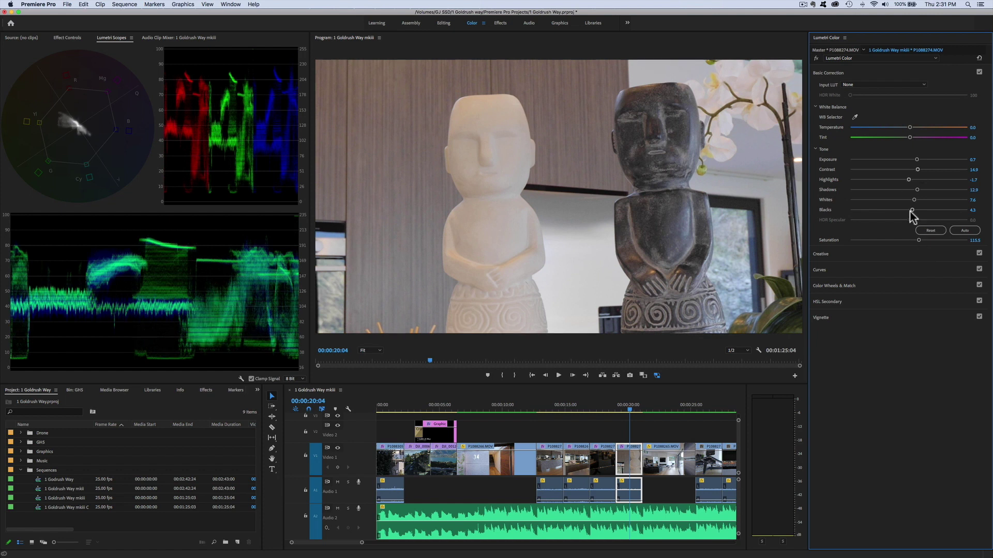
{"action": "left_click_drag", "start_coordinate": [910, 211], "coordinate": [912, 214]}
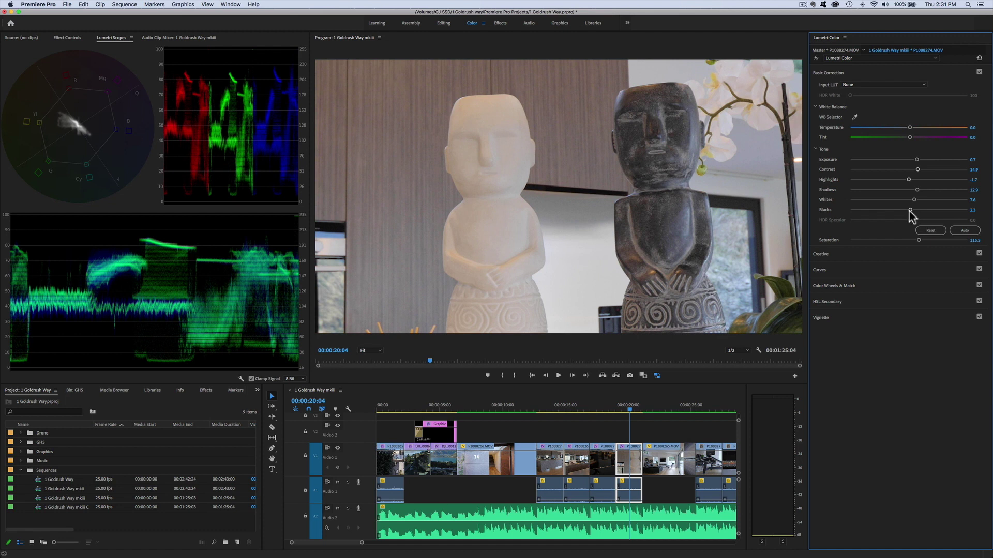
{"action": "left_click", "coordinate": [978, 72]}
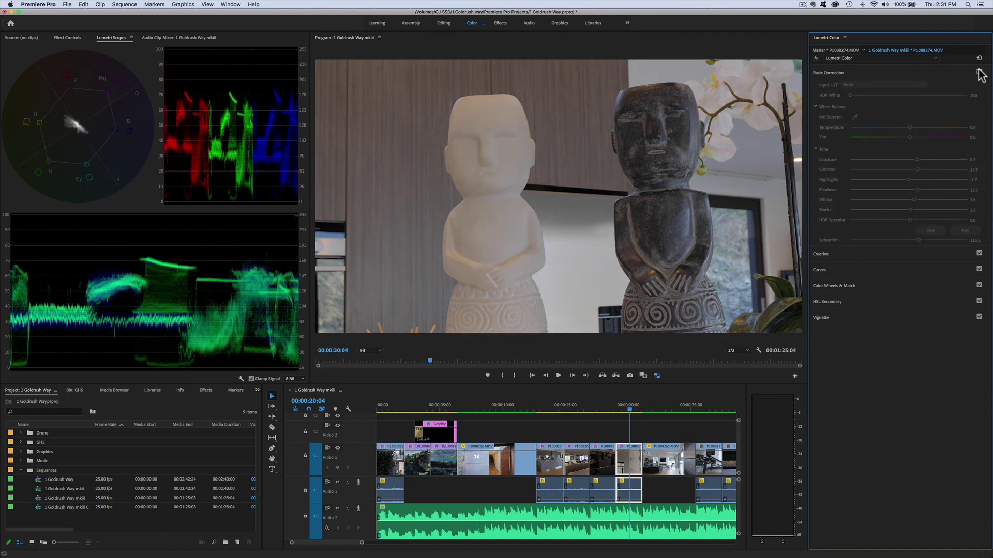
{"action": "left_click", "coordinate": [979, 72]}
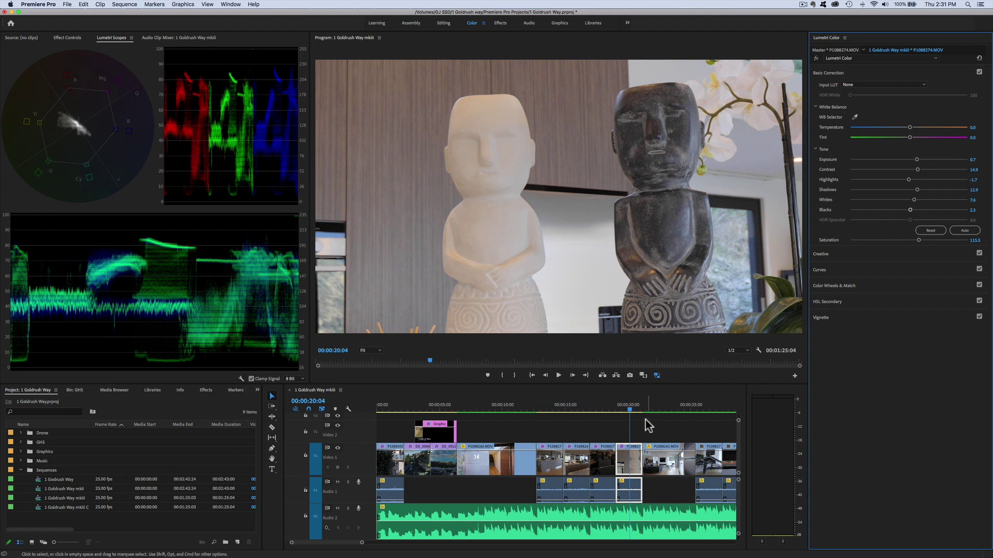
Step: Scrub and play through the graded clips, then park on stairway clip P1088266.MOV at 00:00:09:09
{"action": "mouse_move", "coordinate": [629, 412]}
{"action": "left_mouse_down"}
{"action": "mouse_move", "coordinate": [678, 410]}
{"action": "mouse_move", "coordinate": [625, 414]}
{"action": "left_mouse_up"}
{"action": "left_click", "coordinate": [500, 410]}
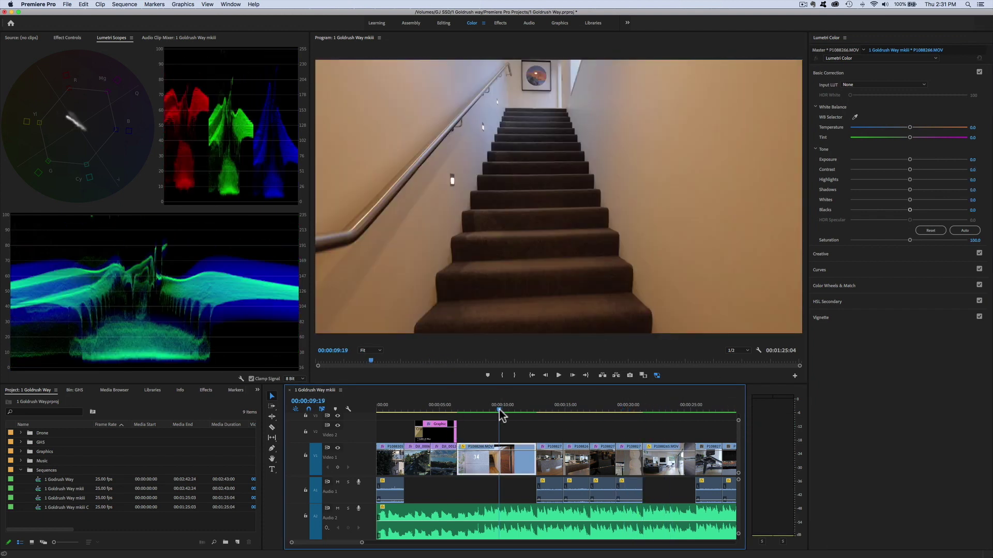
{"action": "left_click_drag", "start_coordinate": [499, 409], "coordinate": [463, 415]}
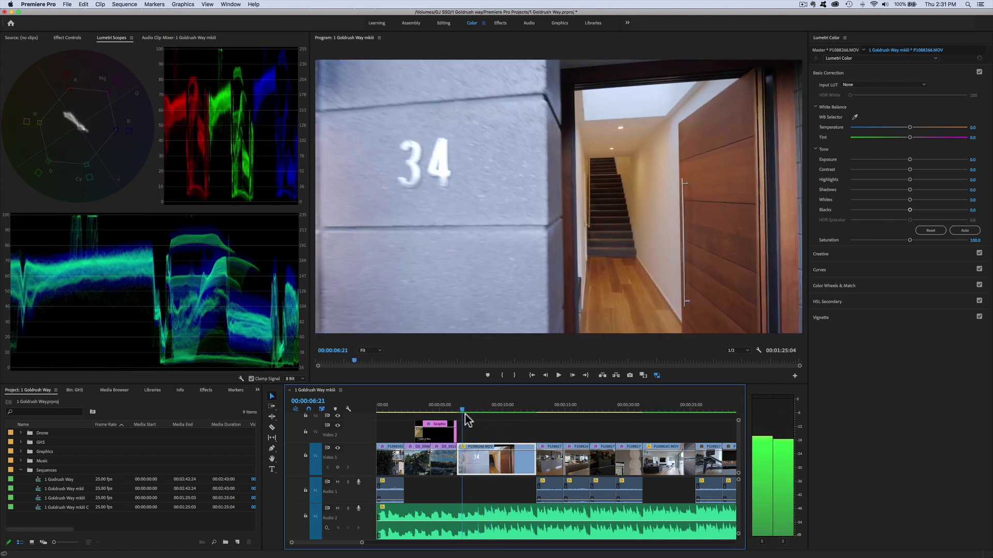
{"action": "left_click_drag", "start_coordinate": [466, 421], "coordinate": [499, 415]}
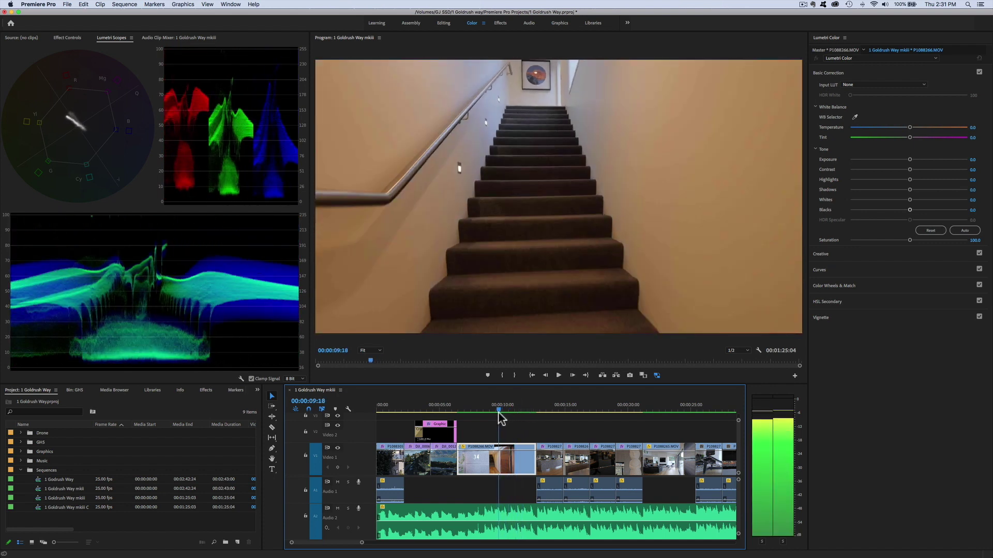
{"action": "key", "text": "space"}
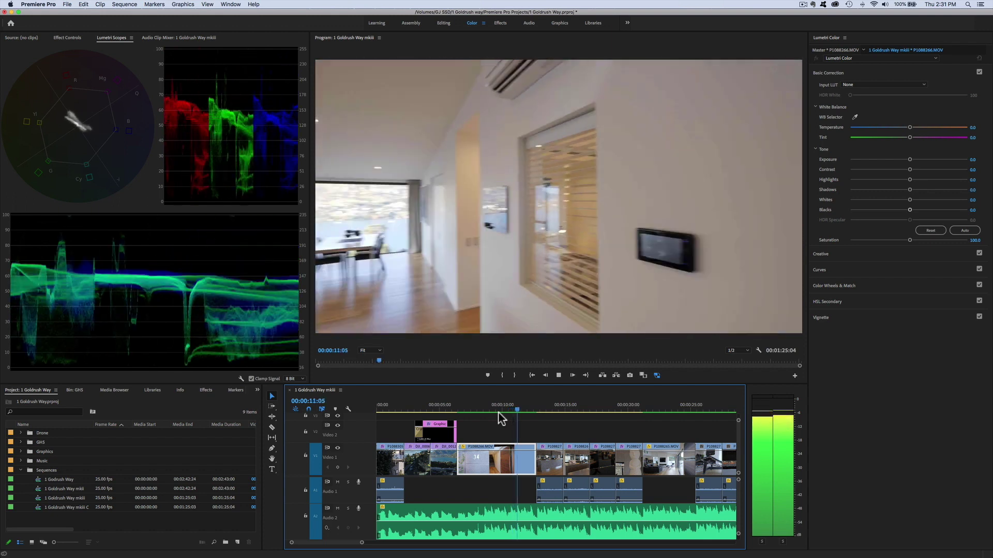
{"action": "key", "text": "space"}
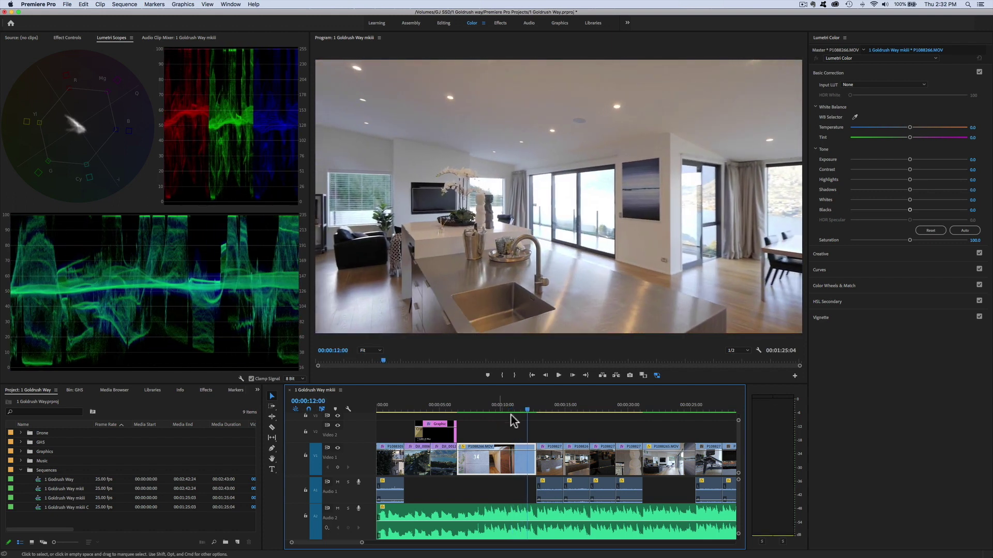
{"action": "left_click_drag", "start_coordinate": [530, 411], "coordinate": [549, 413]}
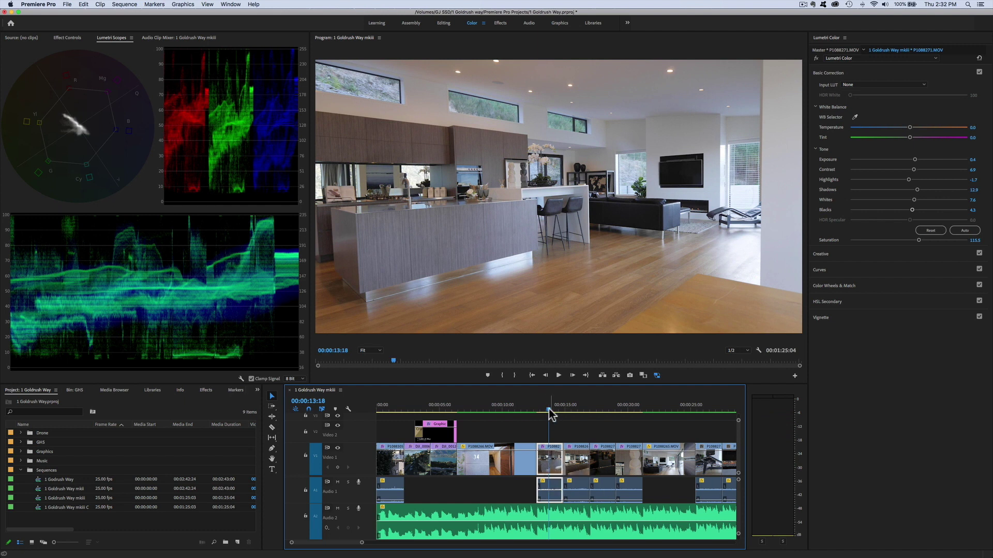
{"action": "left_click_drag", "start_coordinate": [548, 412], "coordinate": [495, 421]}
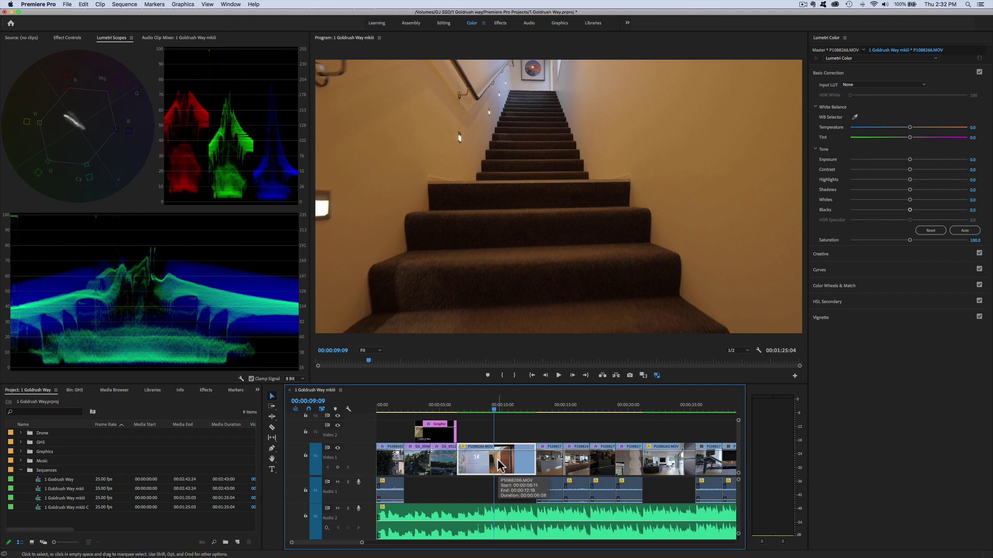
Step: Paste only the Lumetri Color attributes onto stairway clip P1088266.MOV, then scrub back to the drone shot
{"action": "left_click", "coordinate": [82, 6]}
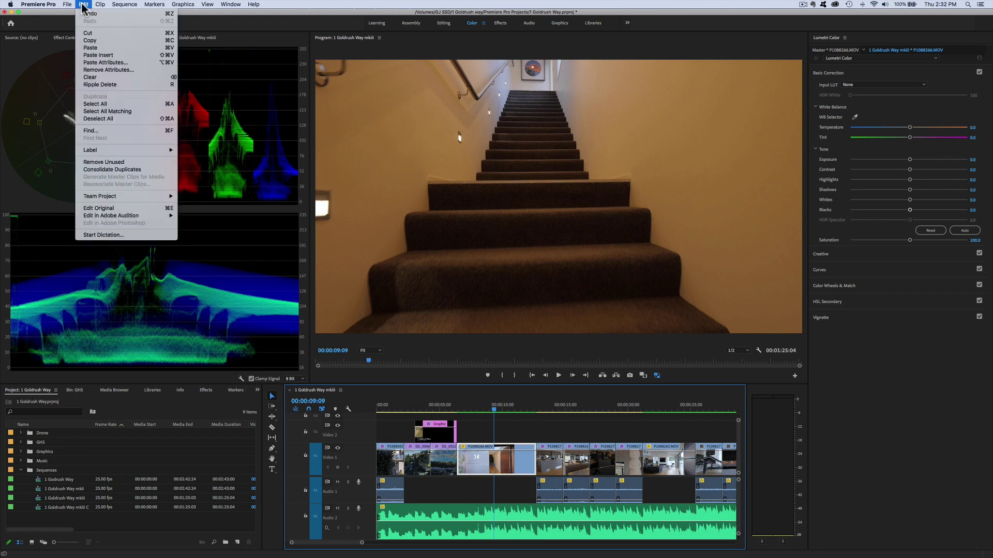
{"action": "left_click", "coordinate": [98, 68]}
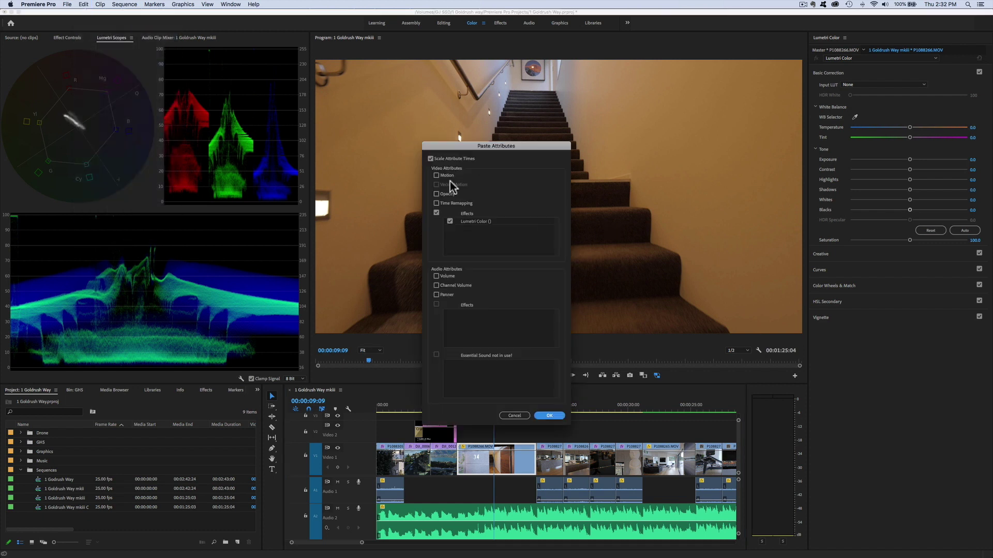
{"action": "left_click", "coordinate": [549, 416]}
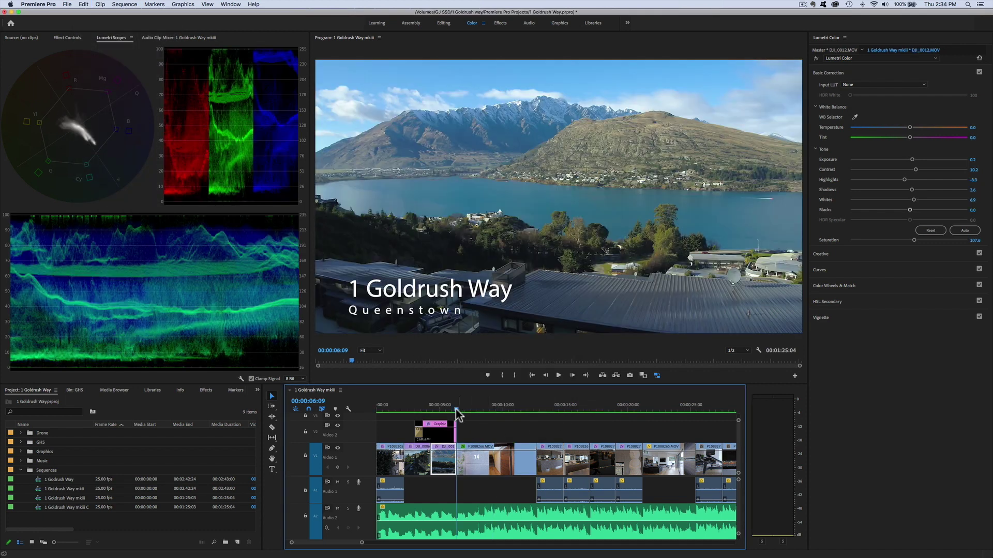
{"action": "left_click_drag", "start_coordinate": [455, 414], "coordinate": [458, 414]}
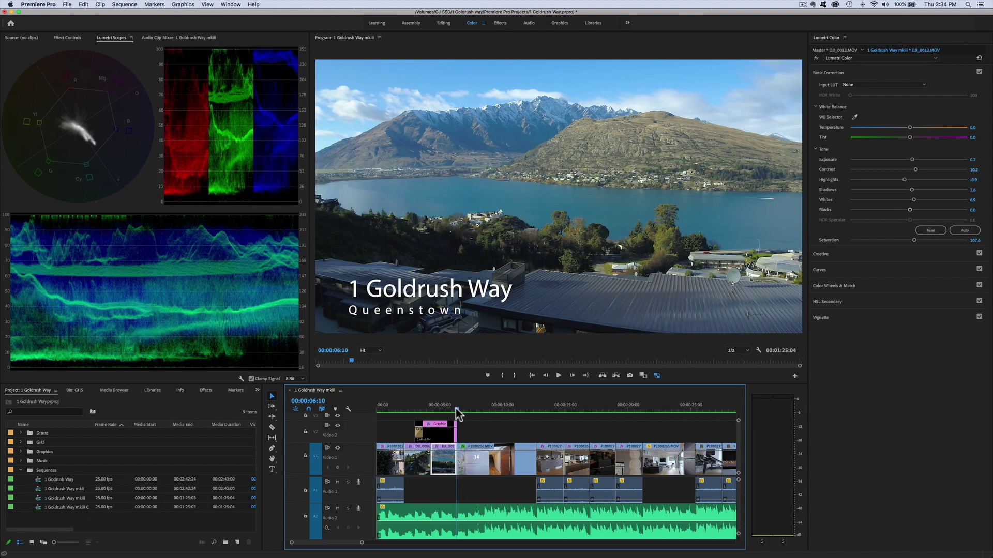
Step: Play from the doorway shot into the kitchen wide clip, then return to the doorway shot
{"action": "left_click_drag", "start_coordinate": [457, 413], "coordinate": [458, 413]}
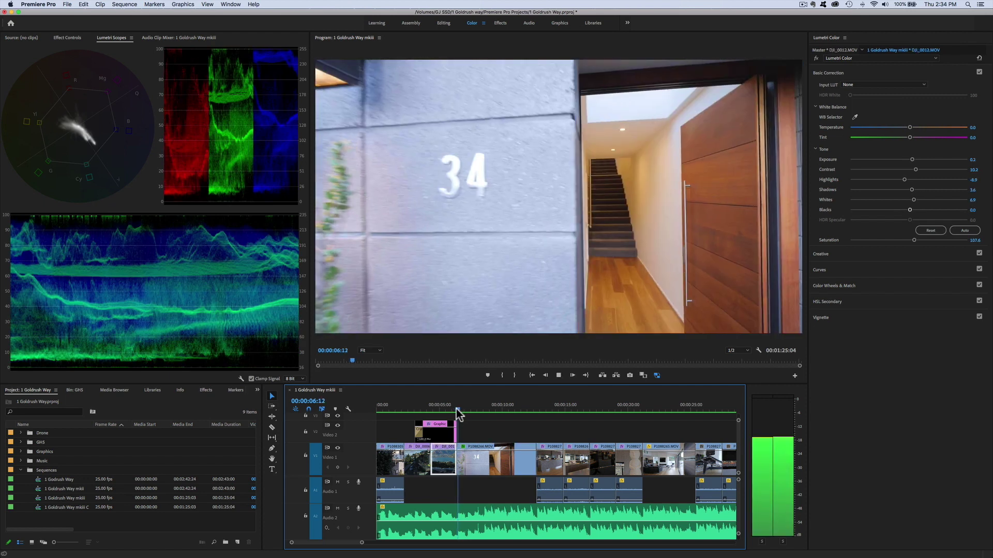
{"action": "key", "text": "space"}
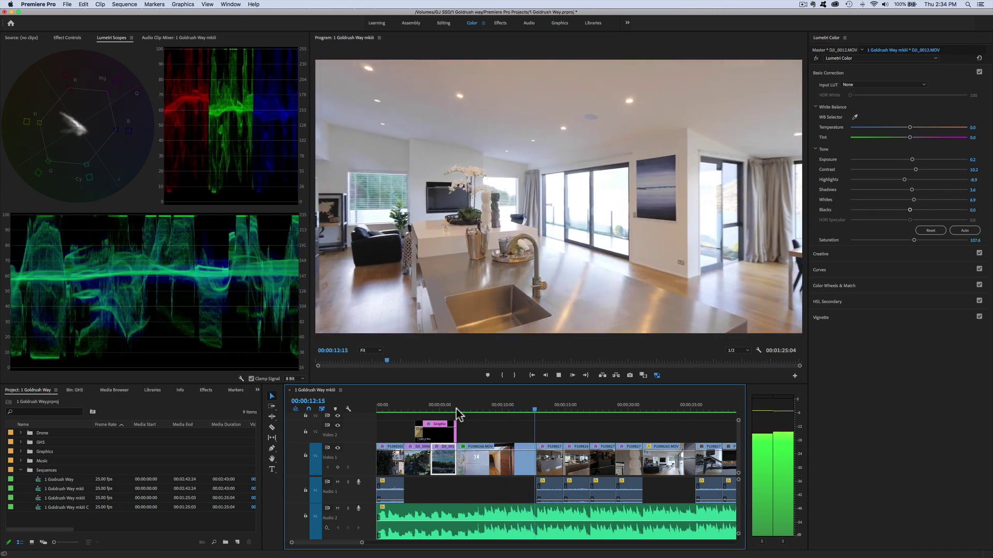
{"action": "key", "text": "space"}
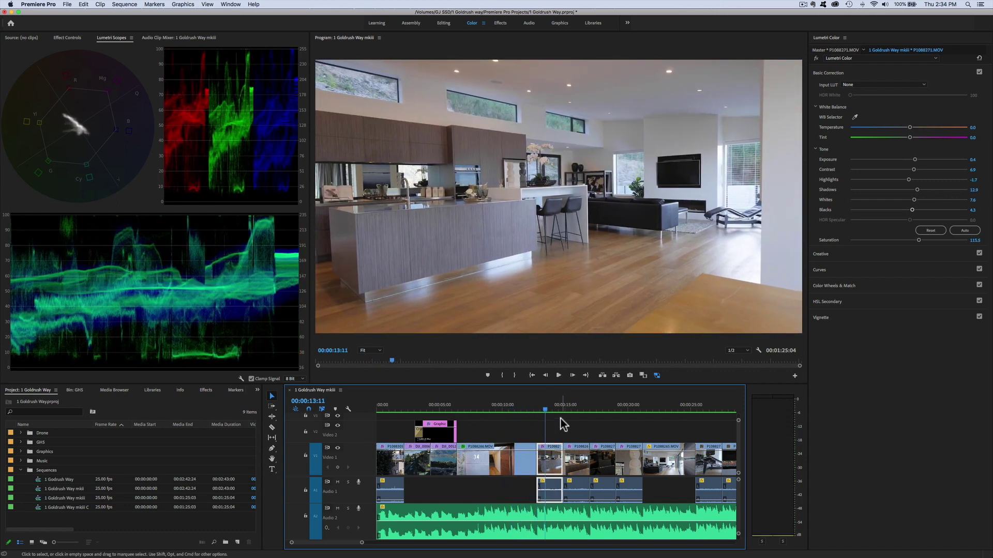
{"action": "left_click_drag", "start_coordinate": [545, 408], "coordinate": [518, 411]}
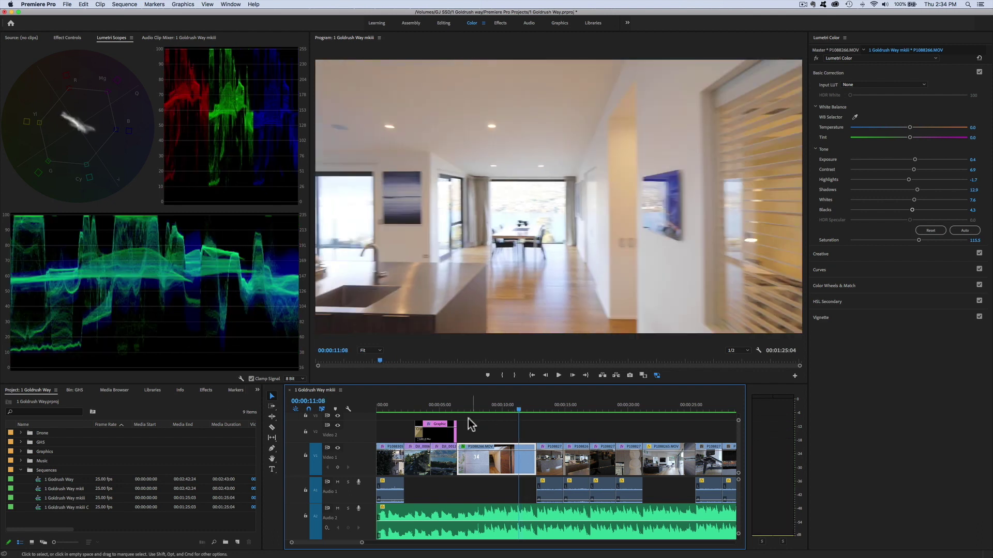
{"action": "left_click", "coordinate": [458, 409]}
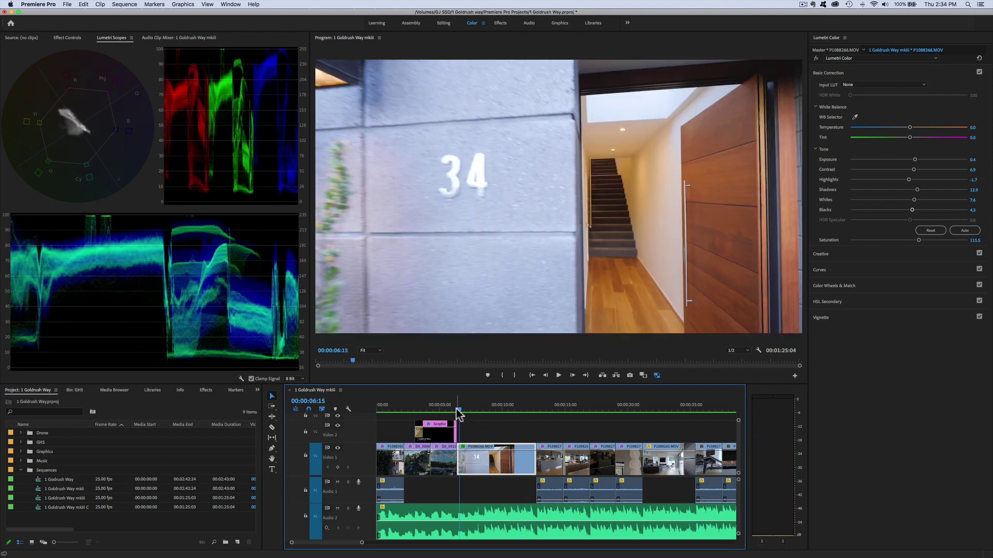
Step: Play the kitchen sink clip through into the next kitchen shot, ending back on the sink clip
{"action": "key", "text": "space"}
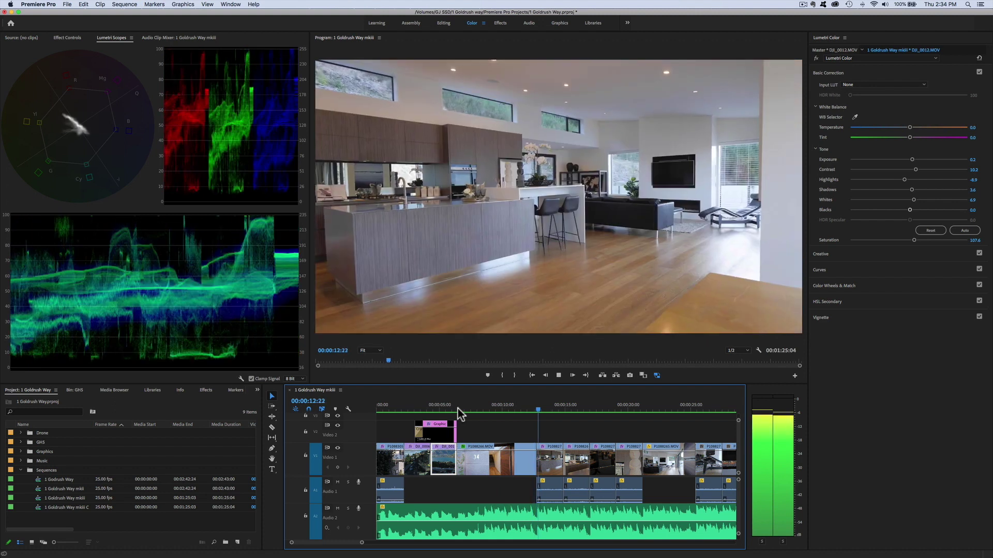
{"action": "key", "text": "space"}
{"action": "left_click_drag", "start_coordinate": [540, 413], "coordinate": [528, 411]}
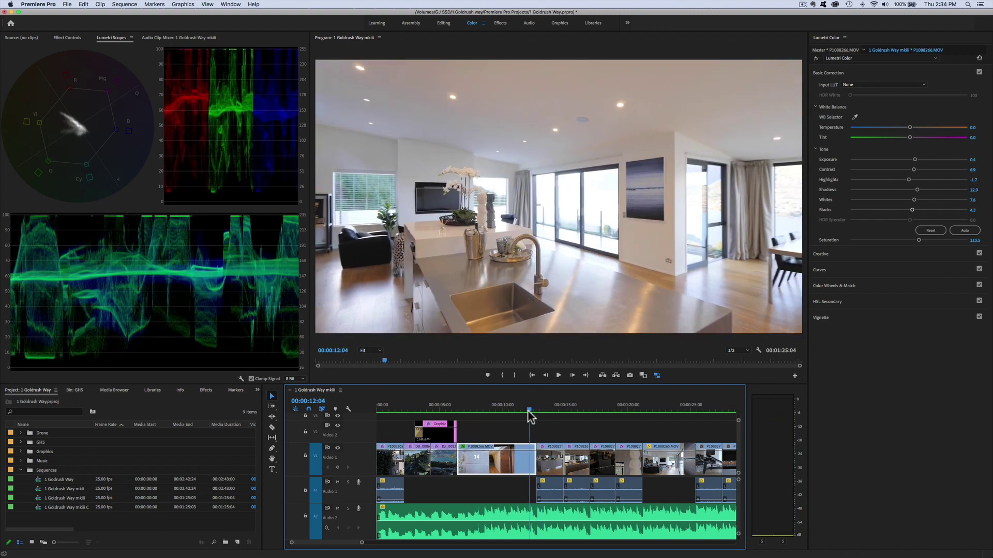
{"action": "key", "text": "space"}
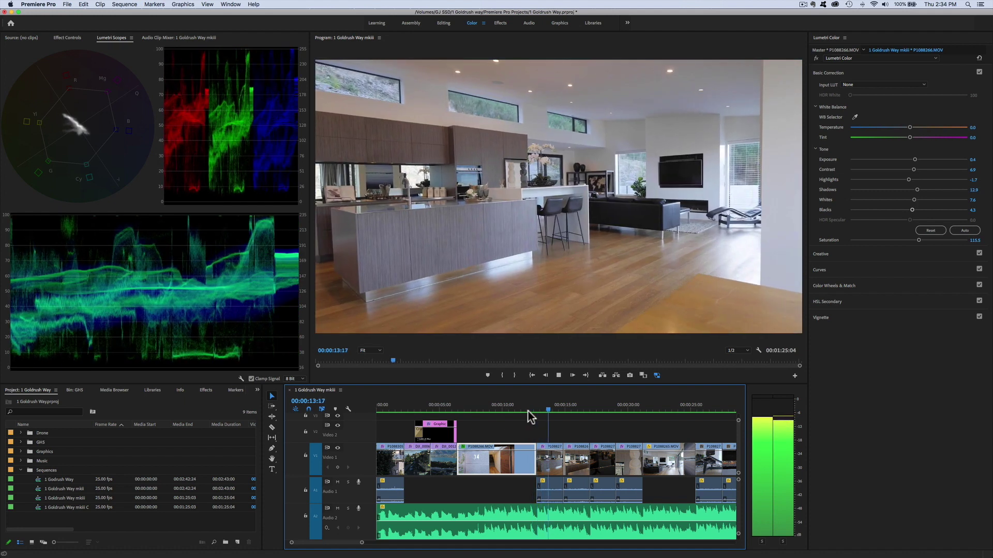
{"action": "key", "text": "space"}
{"action": "left_click_drag", "start_coordinate": [549, 414], "coordinate": [529, 412]}
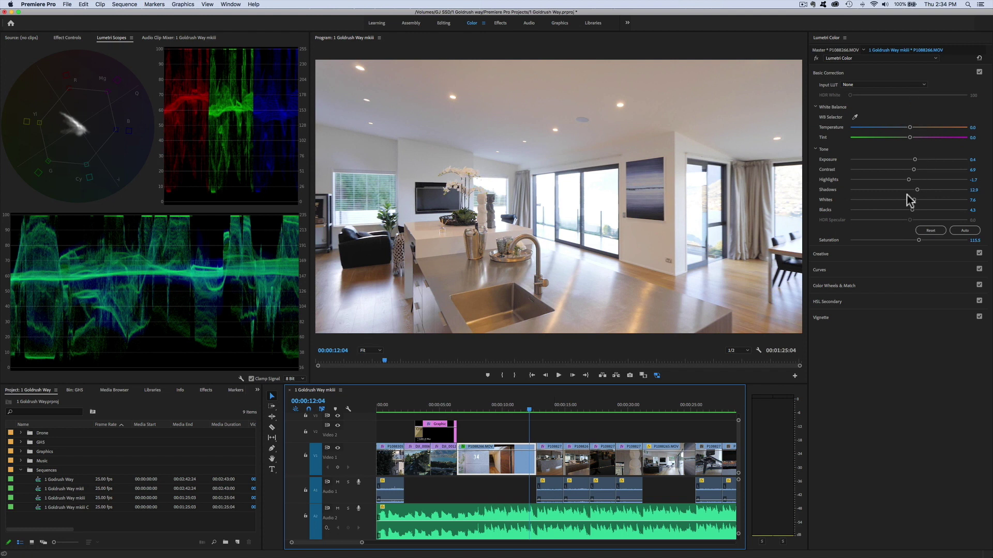
Step: Set the sink clip's Blacks to -1.7 and Contrast to 10.3, then play across the cut to compare
{"action": "left_click_drag", "start_coordinate": [907, 209], "coordinate": [908, 208]}
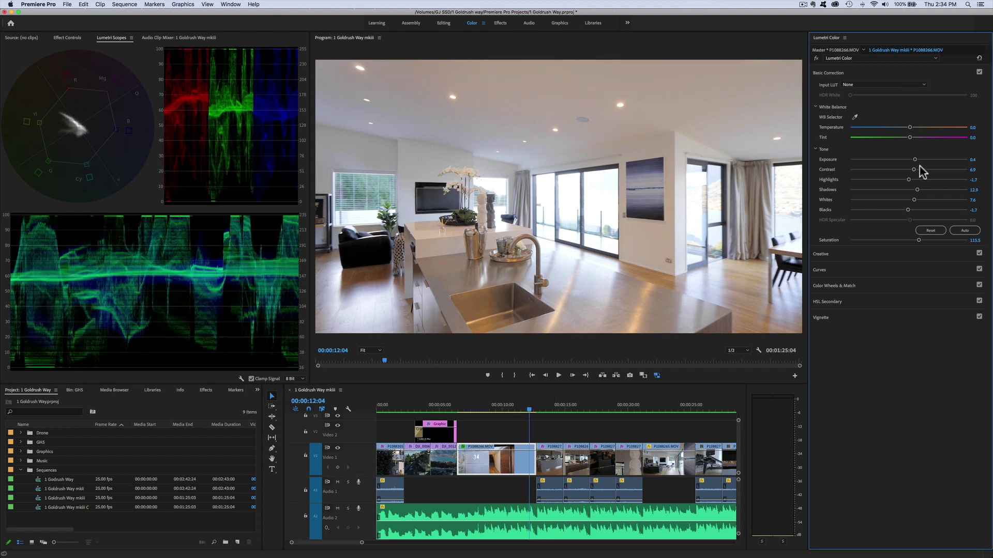
{"action": "left_click_drag", "start_coordinate": [913, 168], "coordinate": [913, 166]}
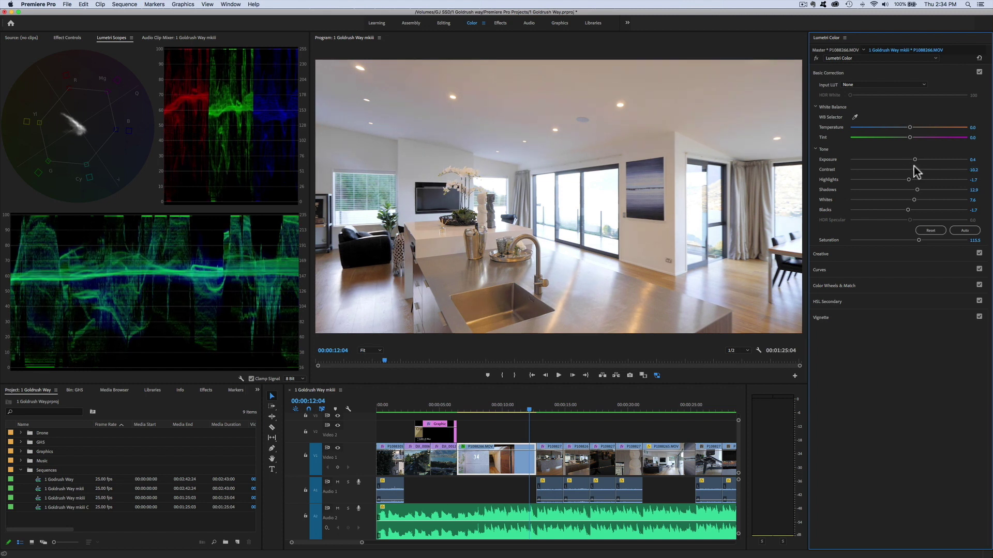
{"action": "left_click", "coordinate": [528, 410]}
{"action": "key", "text": "space"}
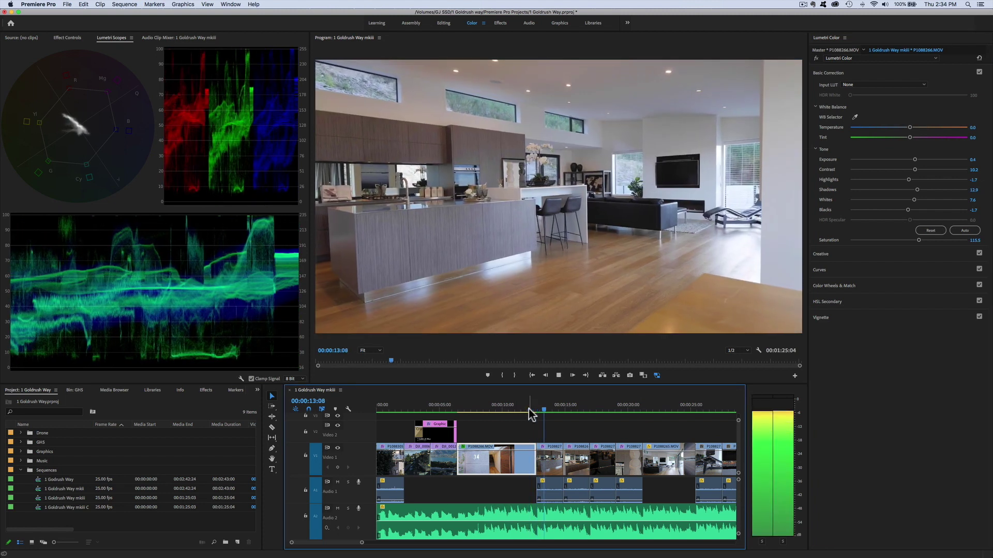
{"action": "key", "text": "space"}
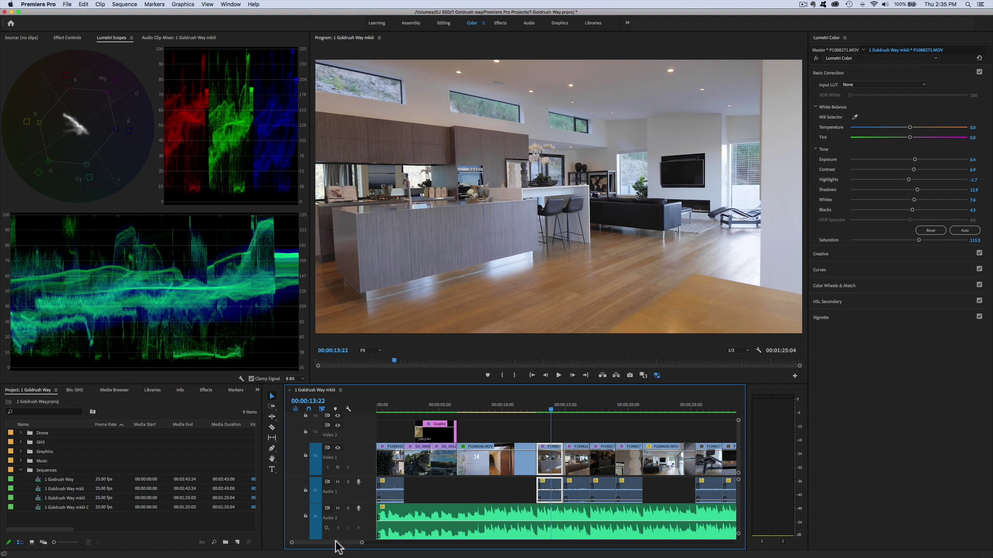
Step: Scroll the timeline right and park the playhead on shower clip P1088295.MOV
{"action": "left_click_drag", "start_coordinate": [338, 543], "coordinate": [350, 543]}
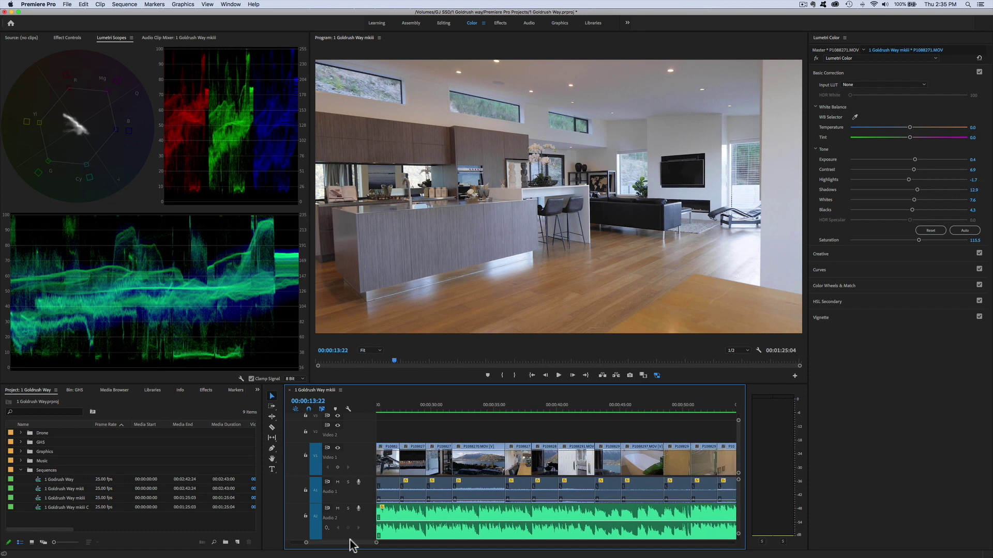
{"action": "left_click_drag", "start_coordinate": [354, 545], "coordinate": [355, 546]}
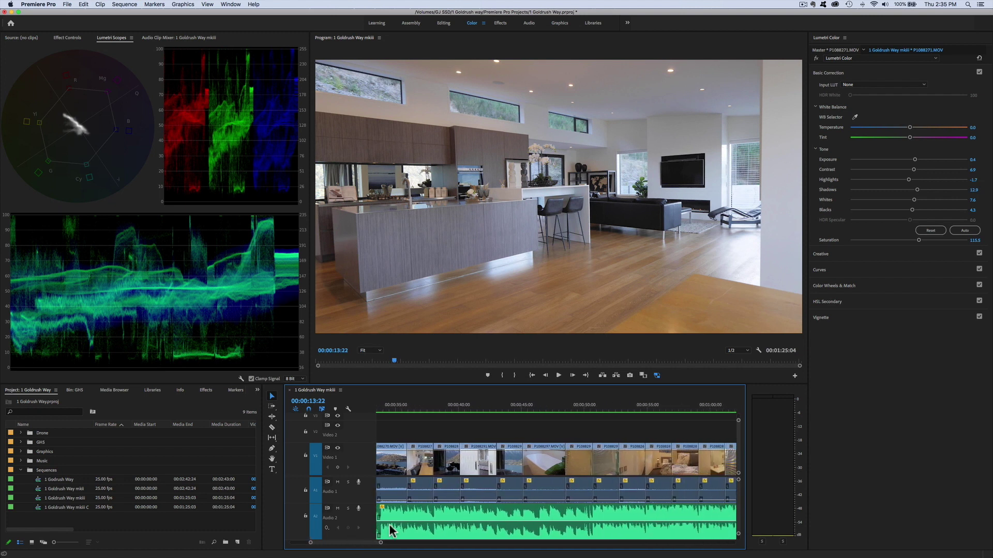
{"action": "left_click", "coordinate": [508, 412]}
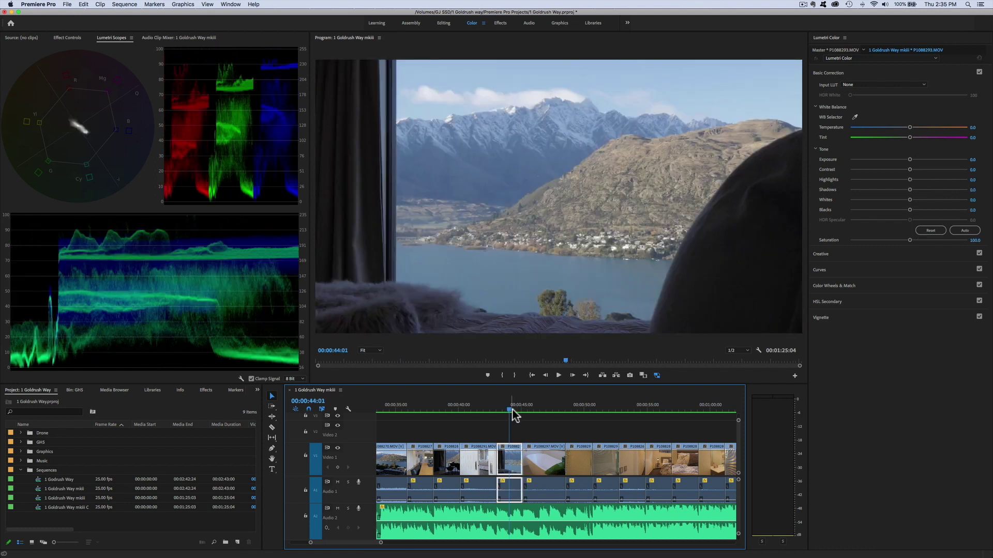
{"action": "left_click", "coordinate": [496, 412]}
{"action": "left_click_drag", "start_coordinate": [495, 411], "coordinate": [576, 411]}
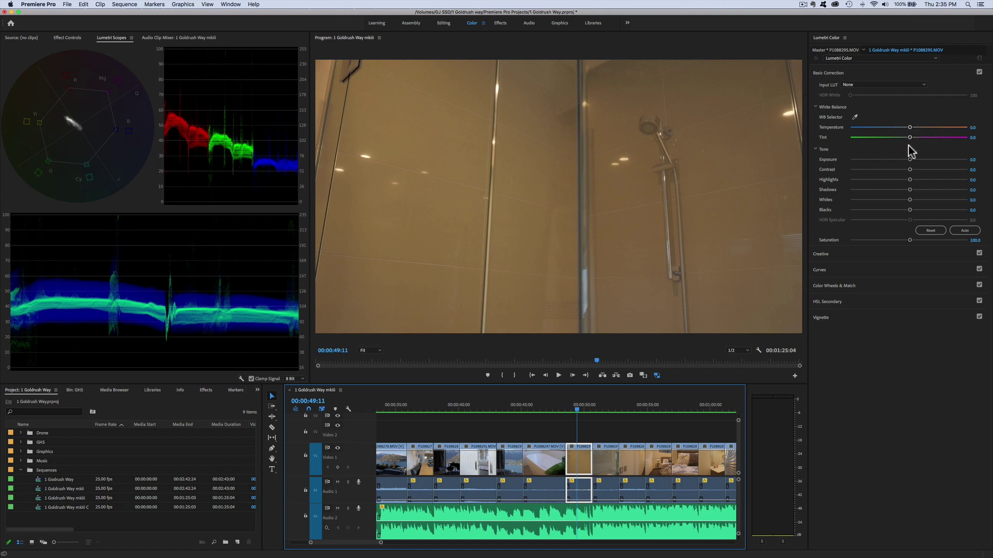
Step: Grade the shower clip: Temperature -32.1, Exposure 0.7, Blacks -21.3, Contrast 14.3
{"action": "left_click_drag", "start_coordinate": [910, 126], "coordinate": [893, 124]}
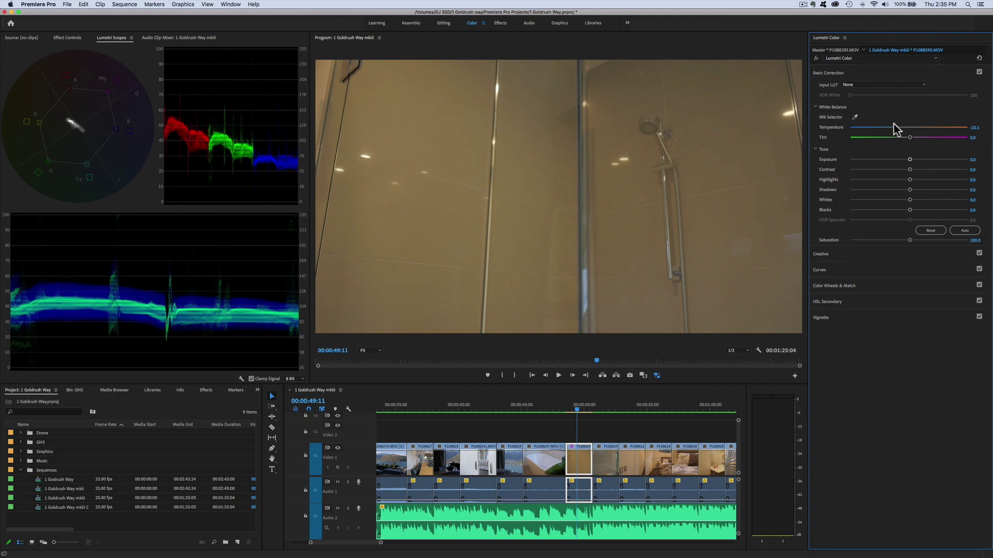
{"action": "left_click_drag", "start_coordinate": [910, 160], "coordinate": [914, 159]}
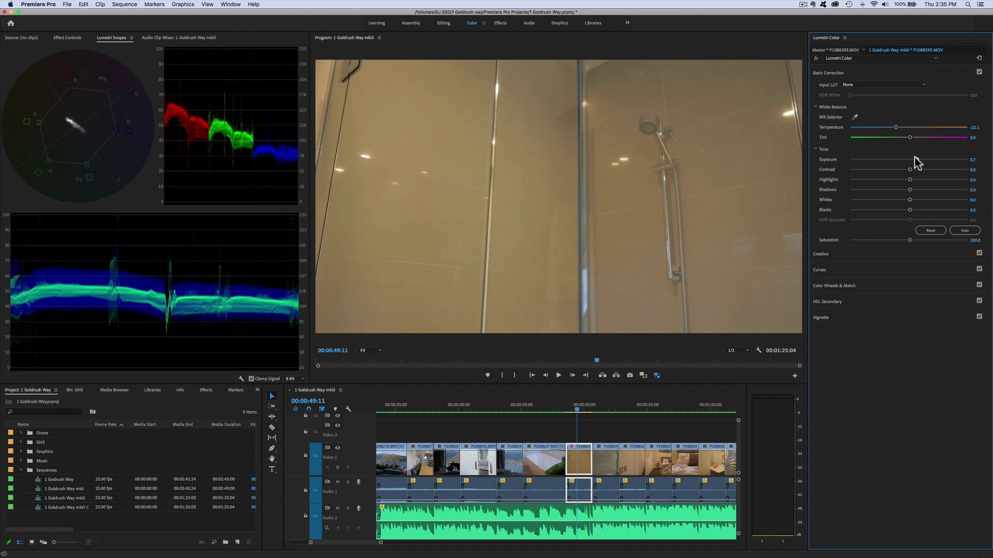
{"action": "left_click_drag", "start_coordinate": [910, 208], "coordinate": [896, 208]}
{"action": "left_click_drag", "start_coordinate": [909, 169], "coordinate": [917, 189]}
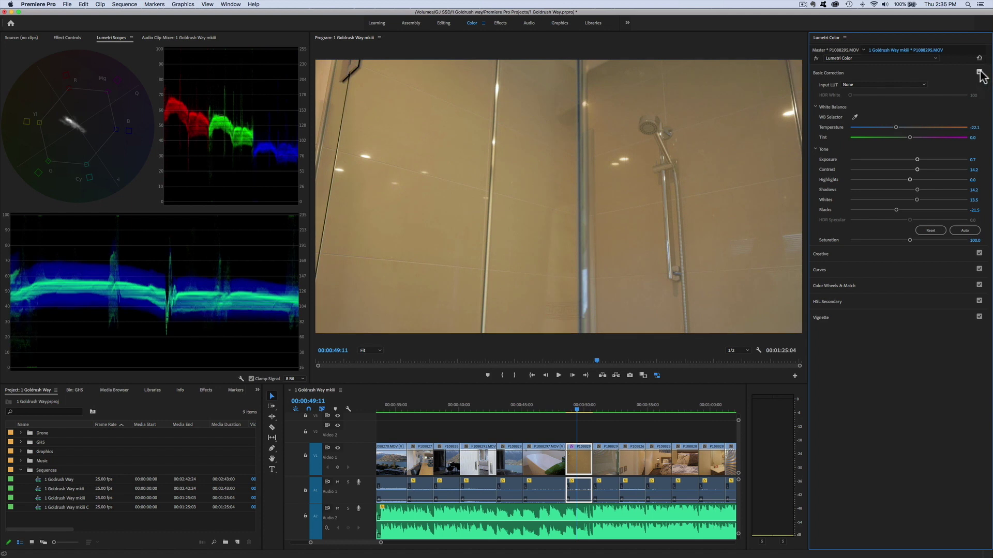
Step: Compare the shower grade with Basic Correction off and on, then check frames near the clip's end
{"action": "left_click", "coordinate": [980, 72]}
{"action": "left_click", "coordinate": [979, 73]}
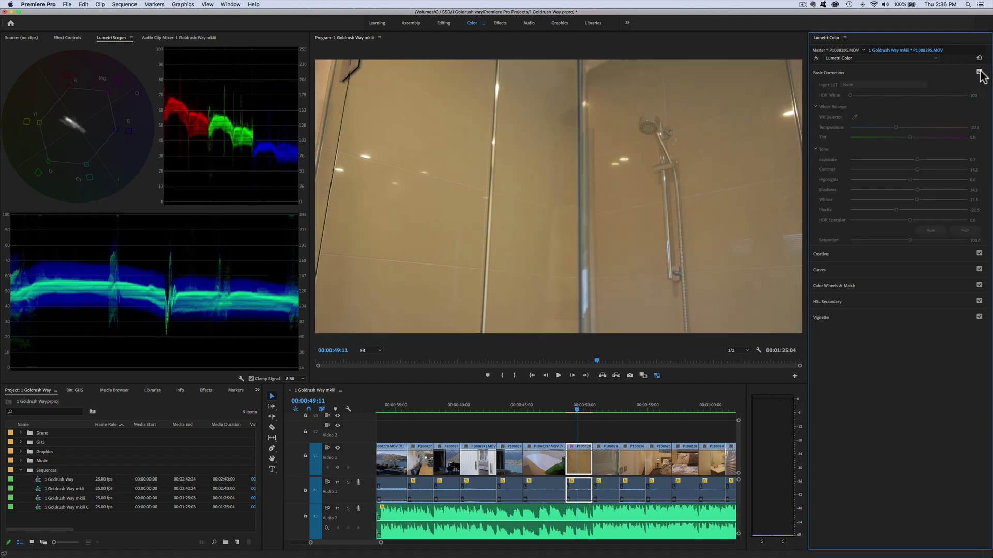
{"action": "mouse_move", "coordinate": [579, 409]}
{"action": "left_mouse_down"}
{"action": "mouse_move", "coordinate": [611, 412]}
{"action": "mouse_move", "coordinate": [589, 412]}
{"action": "left_mouse_up"}
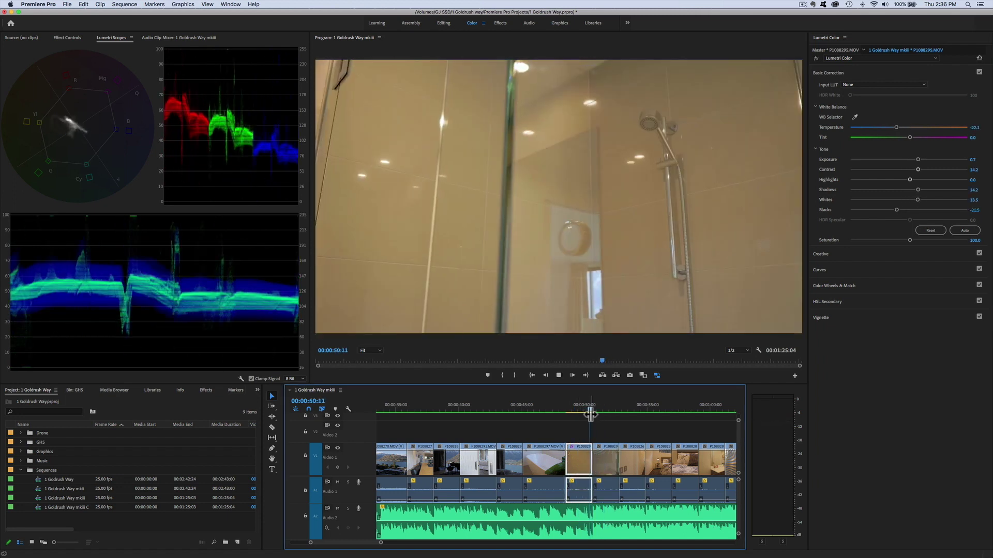
Step: Move to hallway clip P1088269.MOV and set Exposure 0.3 and Temperature -20.8
{"action": "key", "text": "space"}
{"action": "key", "text": "space"}
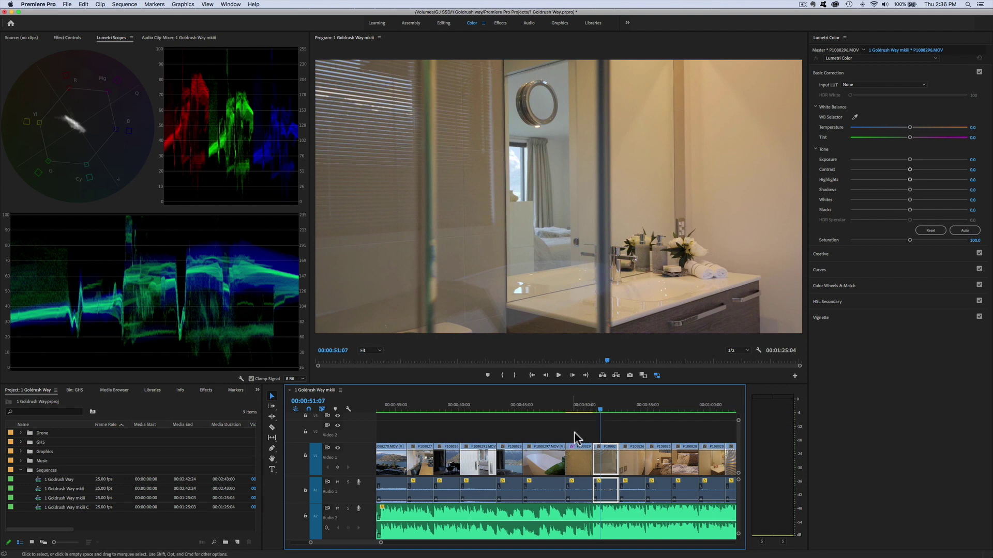
{"action": "key", "text": "Return"}
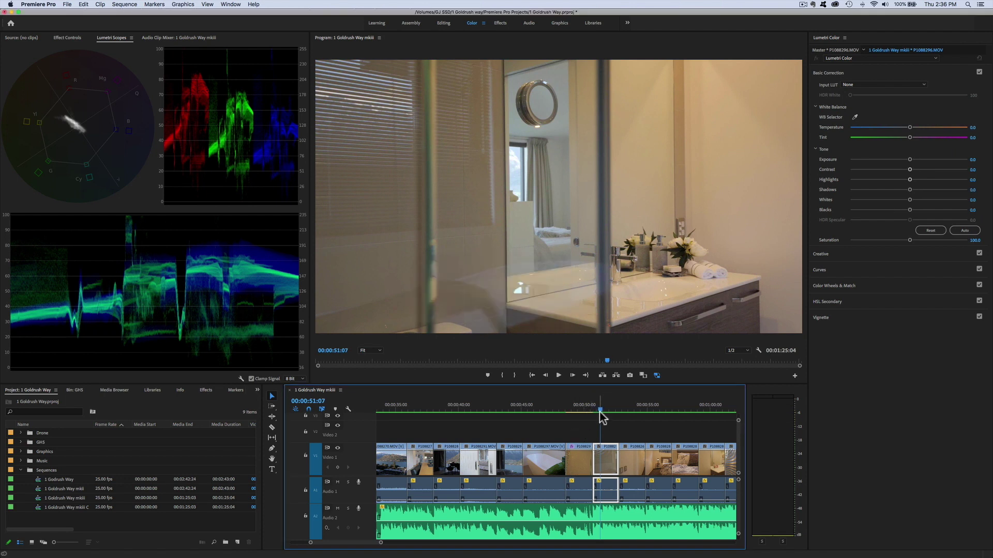
{"action": "left_click_drag", "start_coordinate": [600, 412], "coordinate": [629, 413]}
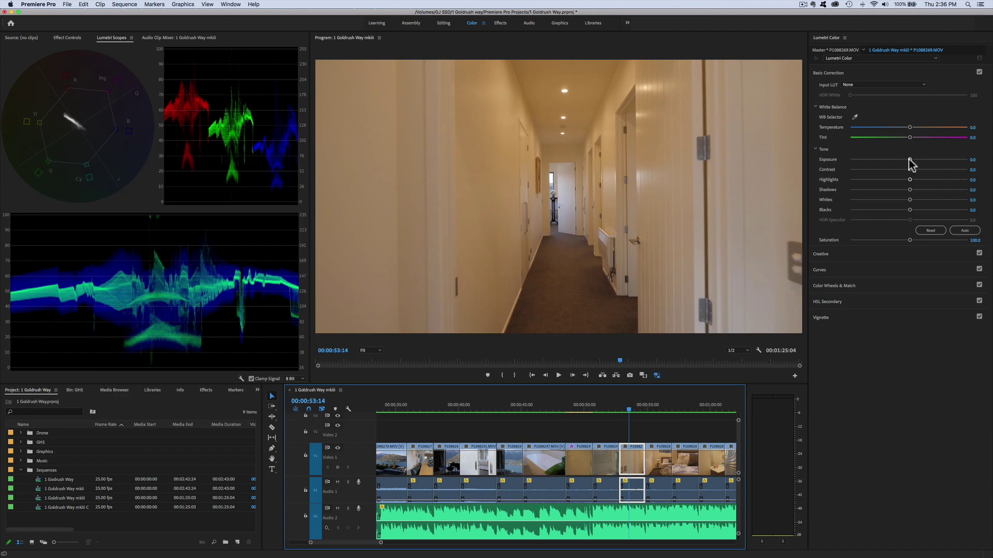
{"action": "left_click_drag", "start_coordinate": [909, 160], "coordinate": [913, 191]}
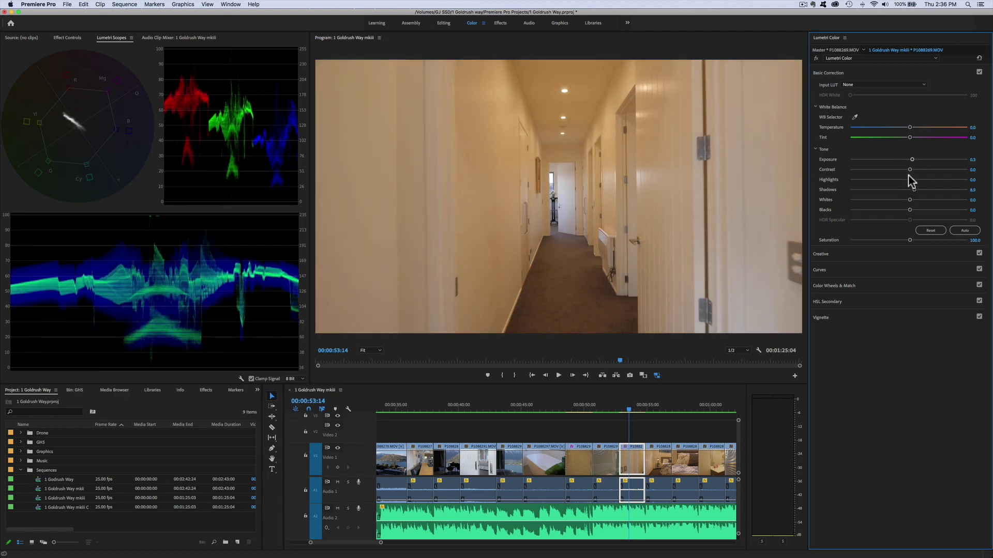
{"action": "left_click_drag", "start_coordinate": [909, 130], "coordinate": [895, 130]}
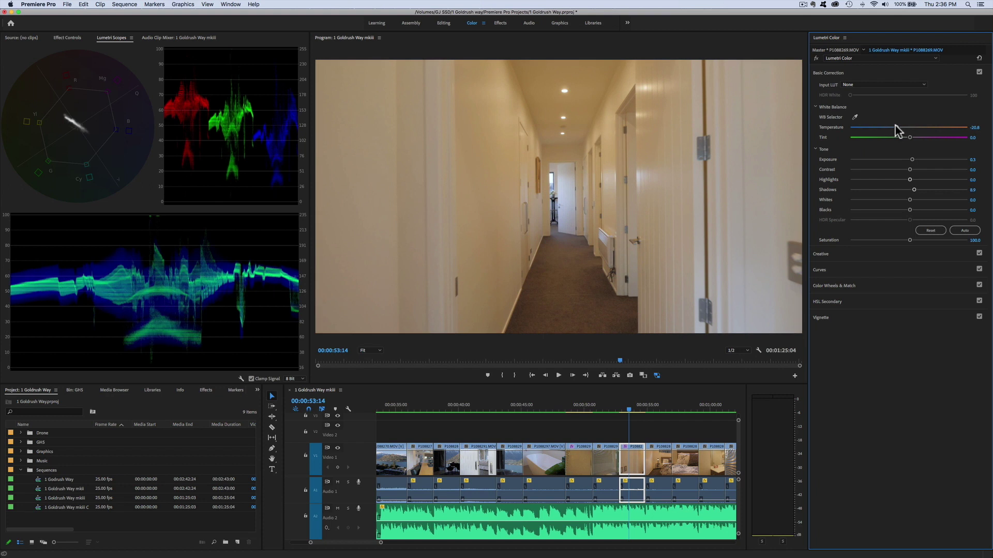
Step: Neutralise the hallway white balance from the wall, settling at Temperature -7.6 and Tint -3.9, then compare before/after
{"action": "double_click", "coordinate": [893, 129]}
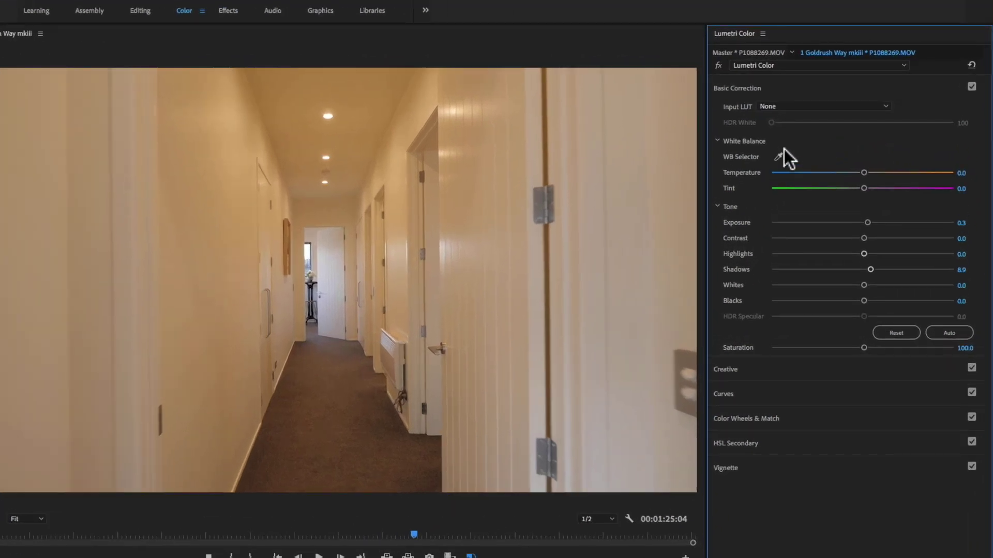
{"action": "left_click", "coordinate": [778, 156]}
{"action": "left_click", "coordinate": [620, 427]}
{"action": "left_click_drag", "start_coordinate": [848, 172], "coordinate": [855, 172]}
{"action": "left_click", "coordinate": [971, 86]}
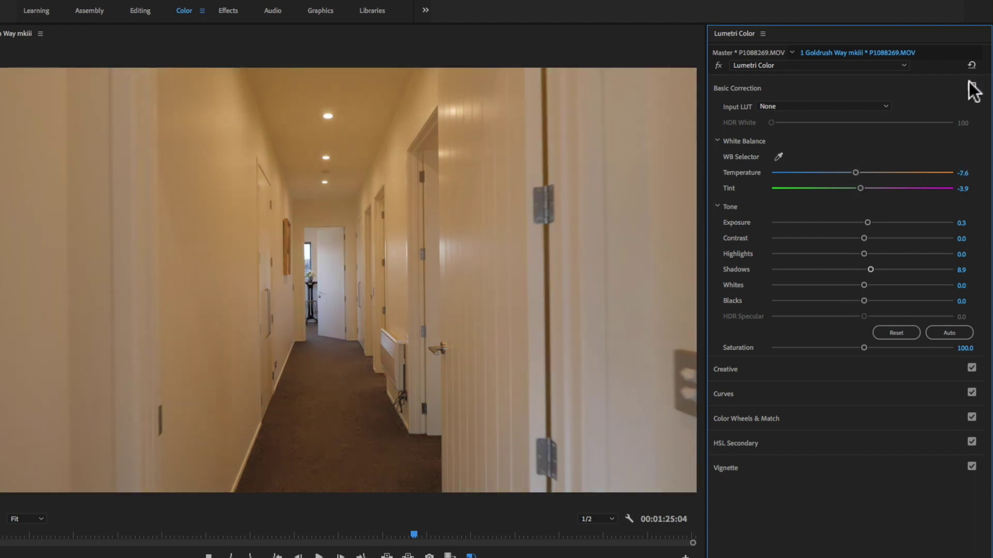
{"action": "left_click", "coordinate": [971, 86]}
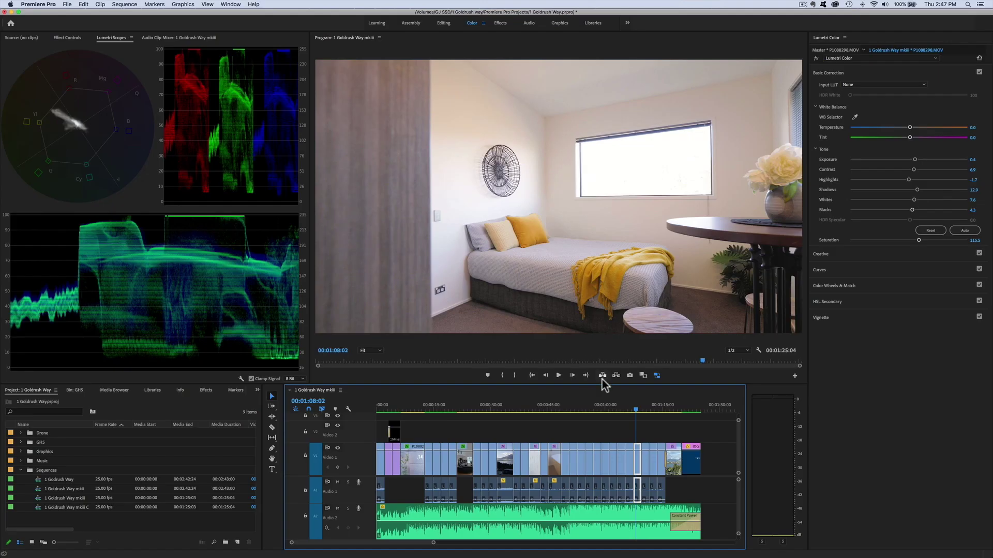
Step: Compare the bedroom clip with Basic Correction off and on, then return to opening house clip P1088305.MOV
{"action": "left_click", "coordinate": [639, 412]}
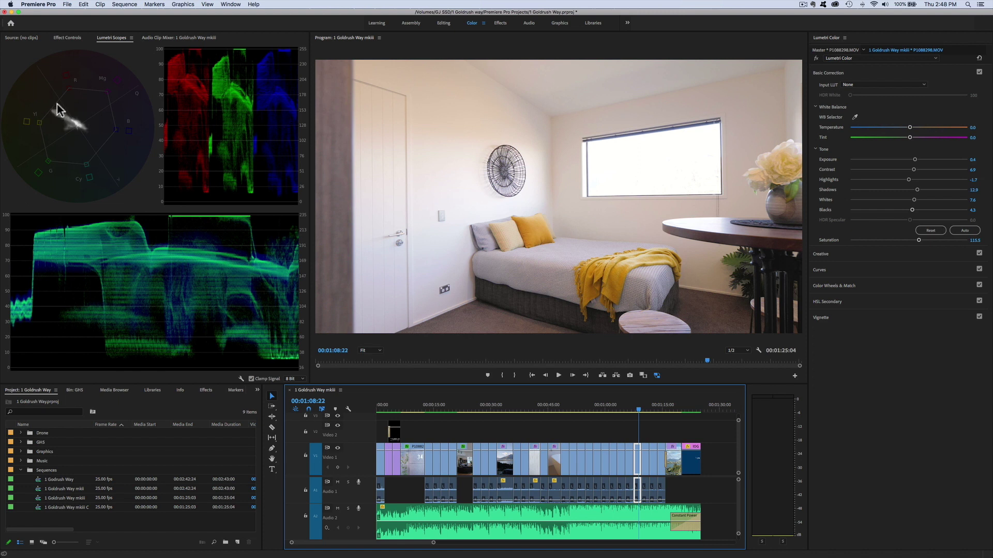
{"action": "left_click", "coordinate": [978, 73]}
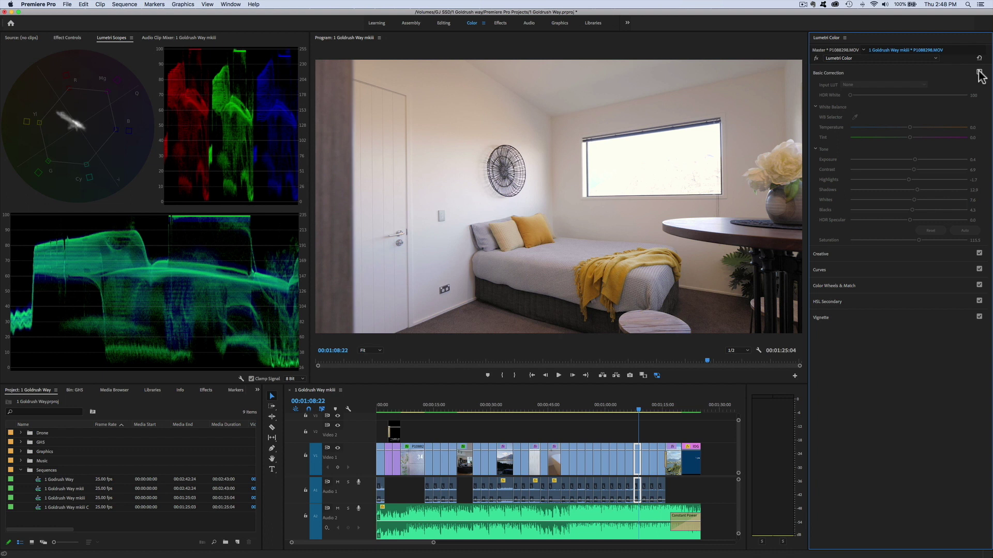
{"action": "left_click", "coordinate": [979, 73]}
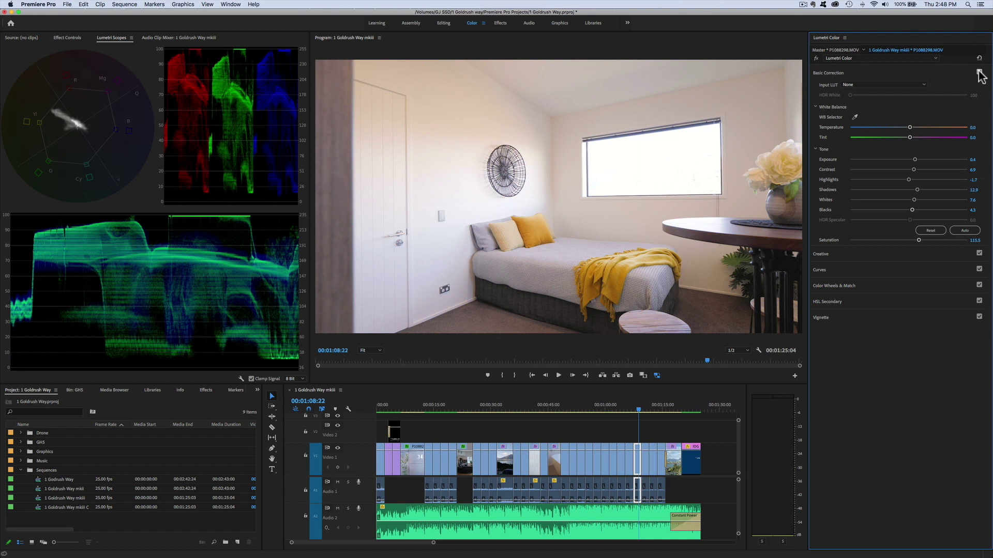
{"action": "left_click", "coordinate": [381, 409]}
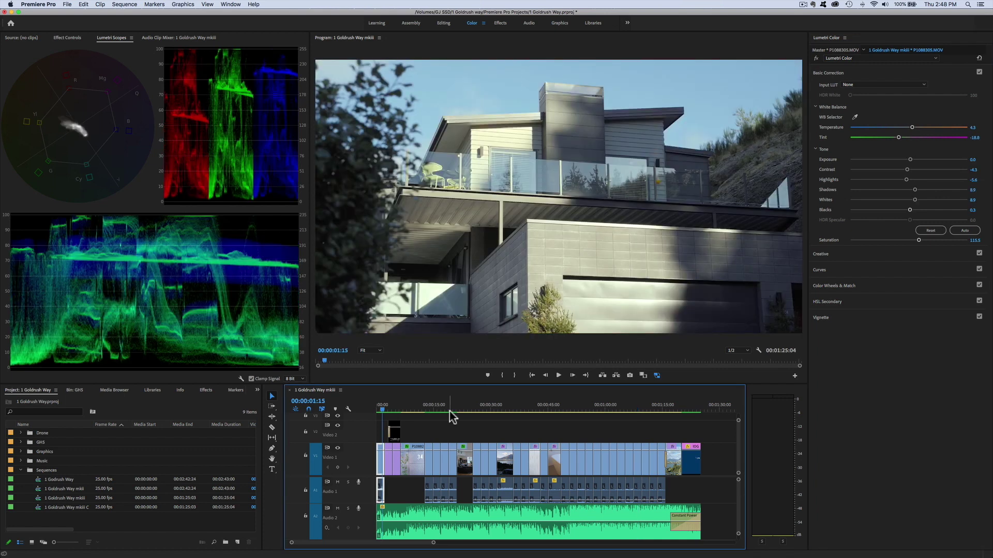